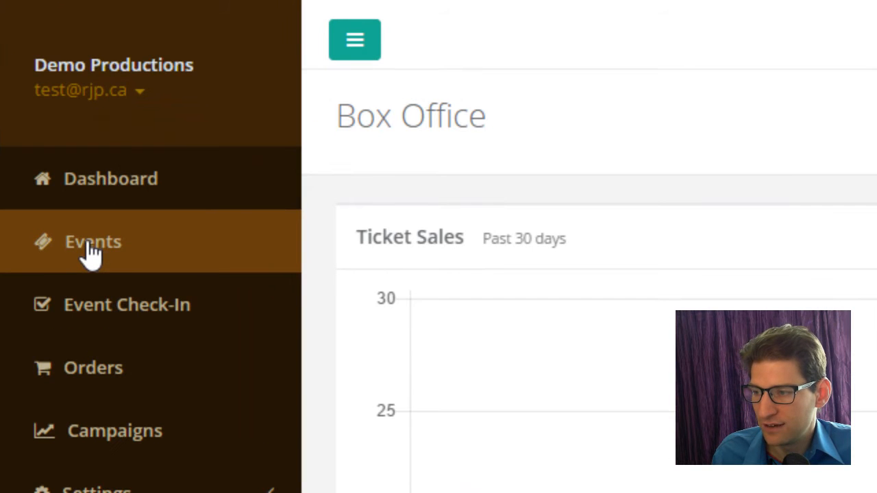
# Add a new event and enter "Quick Event" as its title
pyautogui.click(74, 82)
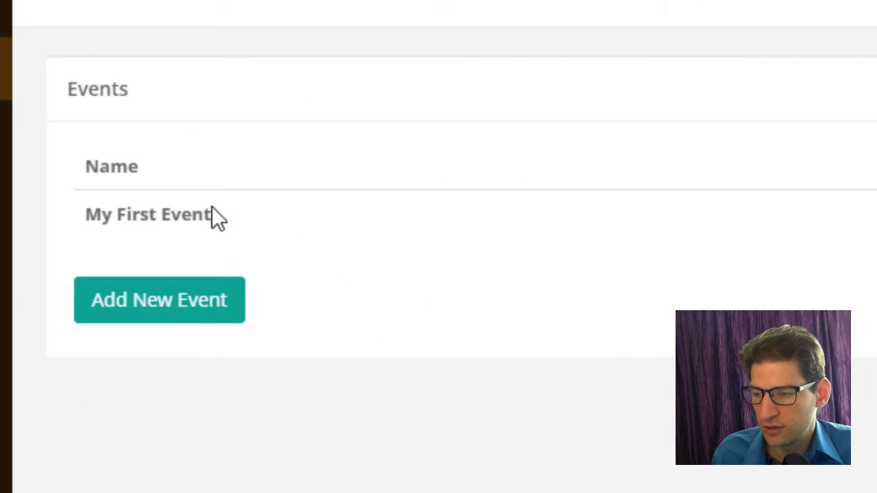
pyautogui.click(185, 308)
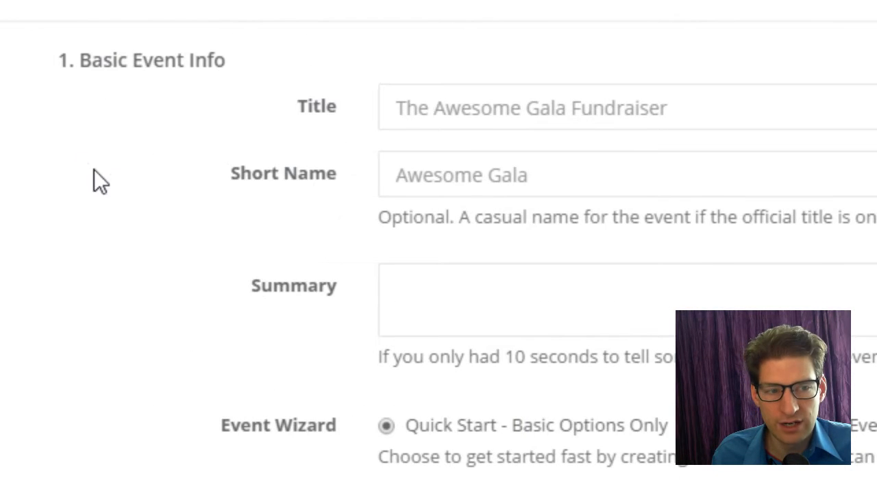
pyautogui.click(466, 107)
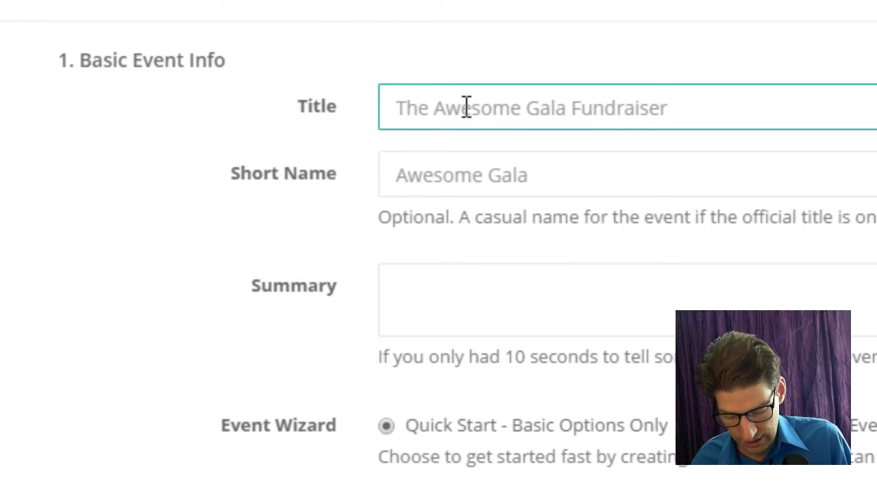
pyautogui.write('Quick Event')
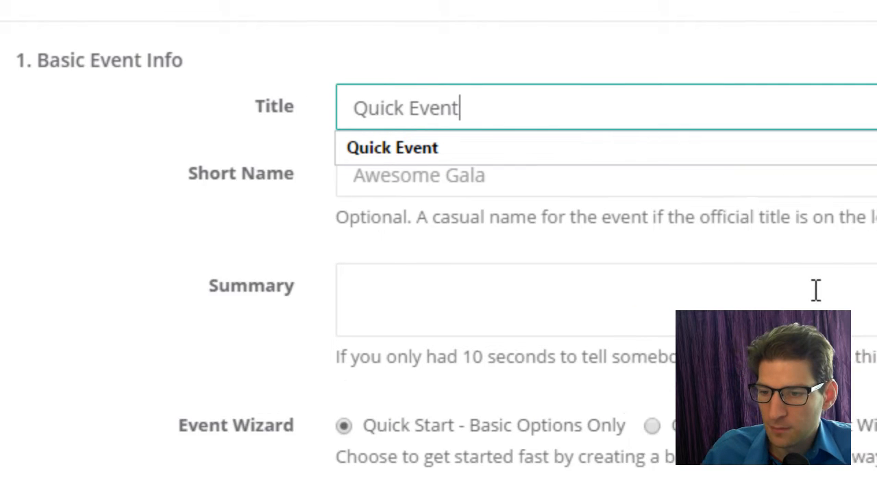
# Leave the short name and summary blank, choose Quick Start - Basic Options Only for the event wizard, and save to continue
pyautogui.click(333, 115)
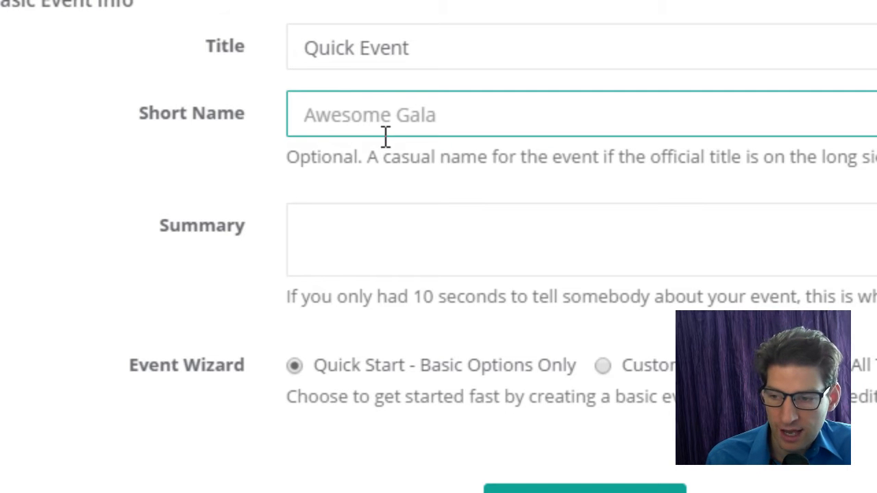
pyautogui.click(320, 221)
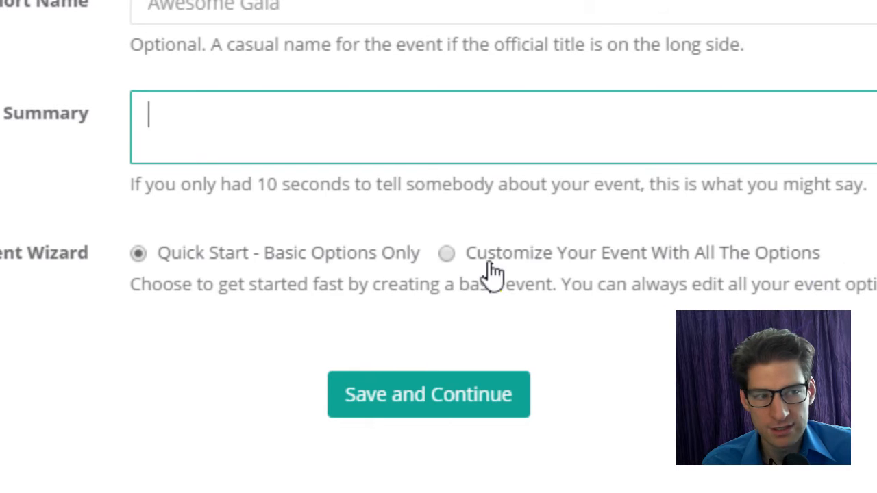
pyautogui.click(447, 254)
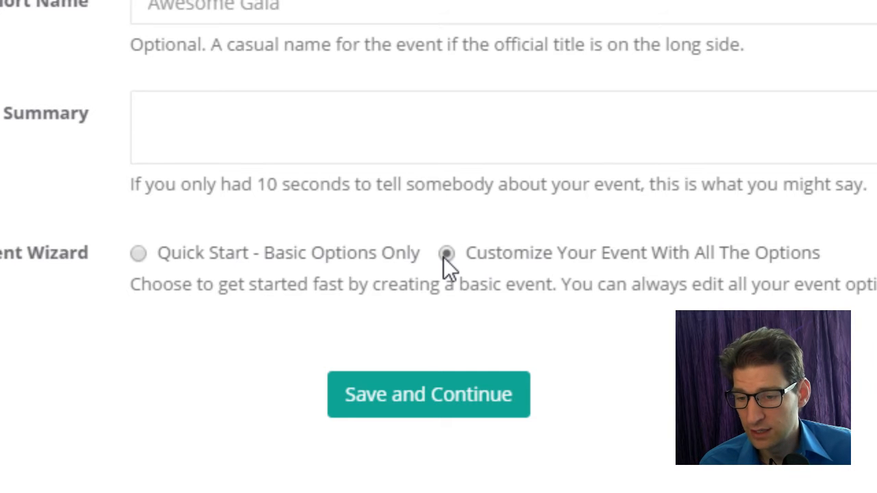
pyautogui.click(139, 254)
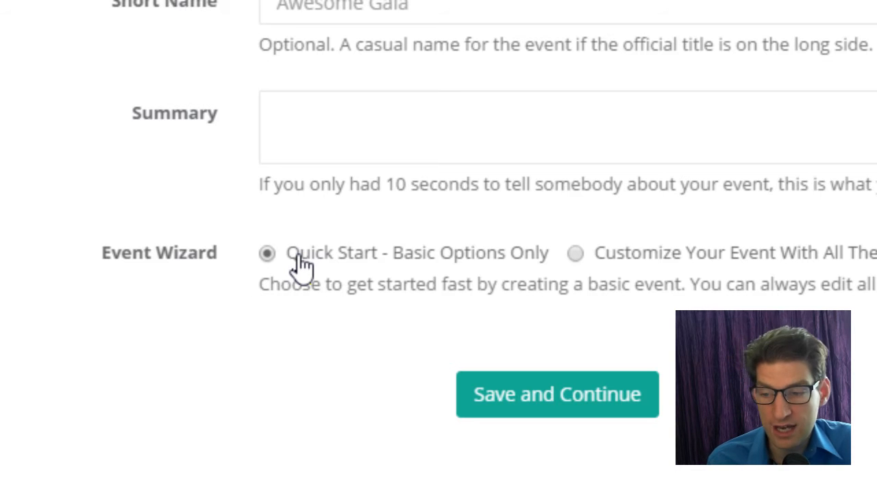
pyautogui.click(578, 394)
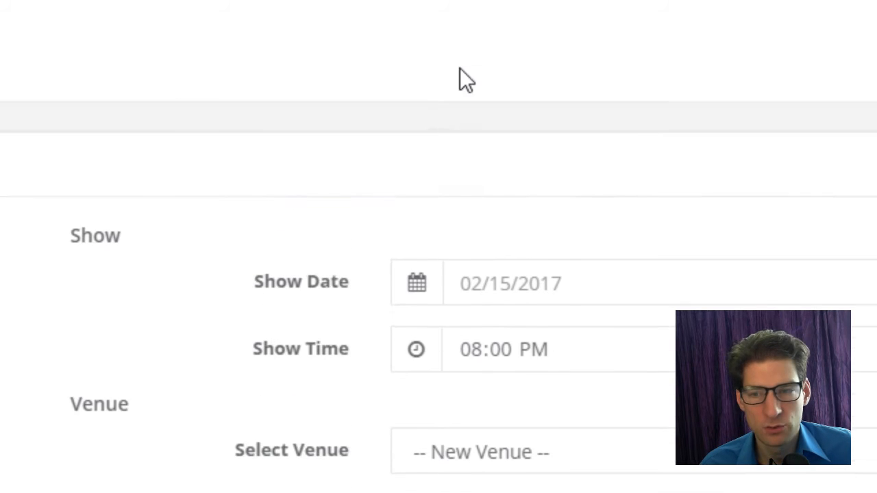
# Set the show date to 03/01/2017 and the show time to 02:30 PM
pyautogui.click(409, 281)
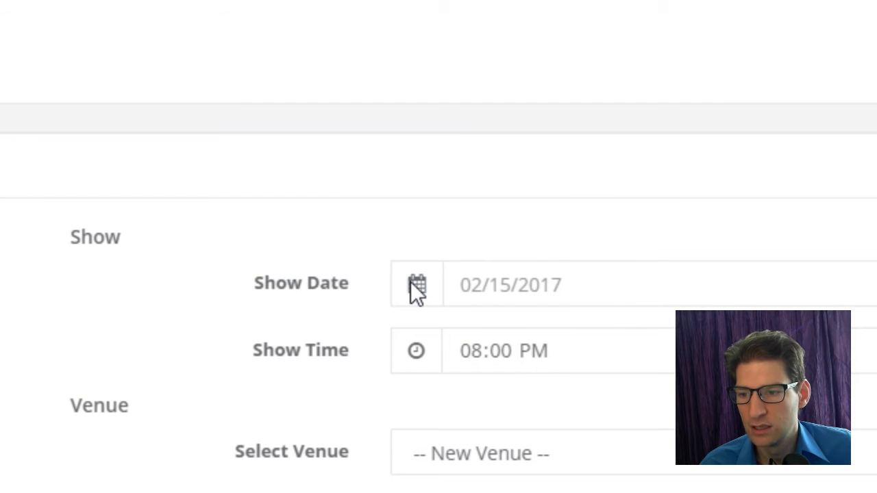
pyautogui.click(538, 286)
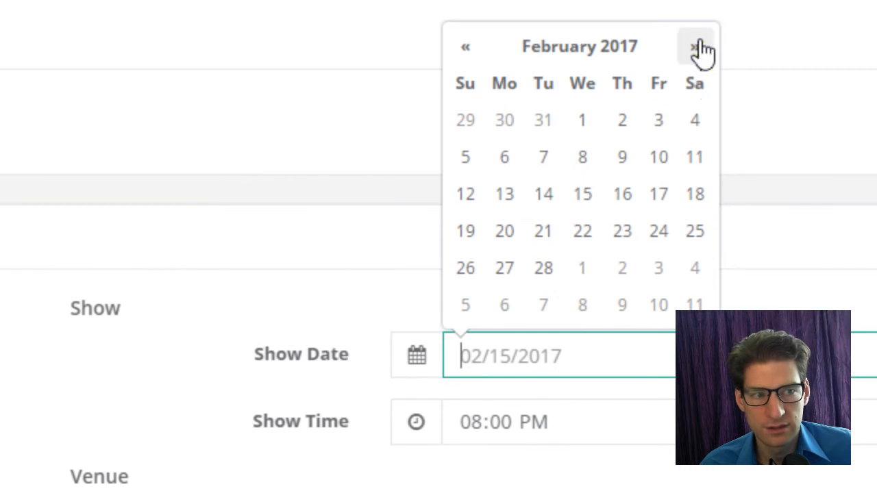
pyautogui.click(587, 282)
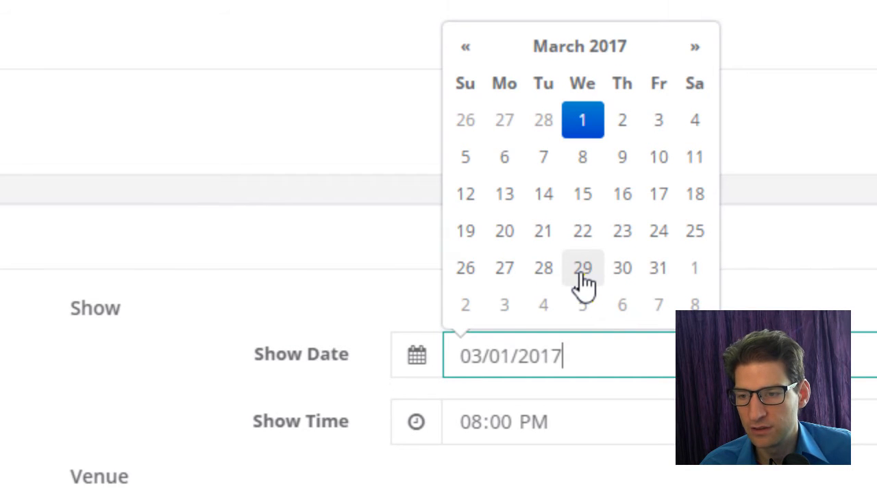
pyautogui.click(481, 420)
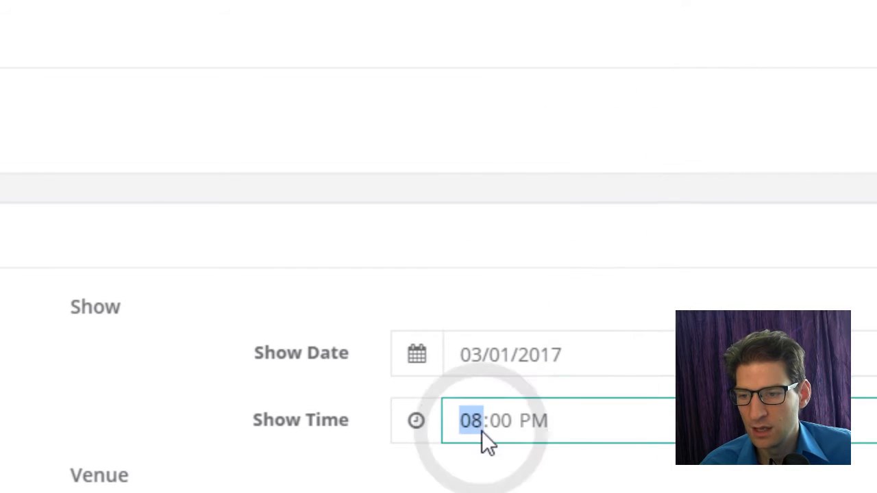
pyautogui.scroll(-2, 481, 430)
pyautogui.write('2:')
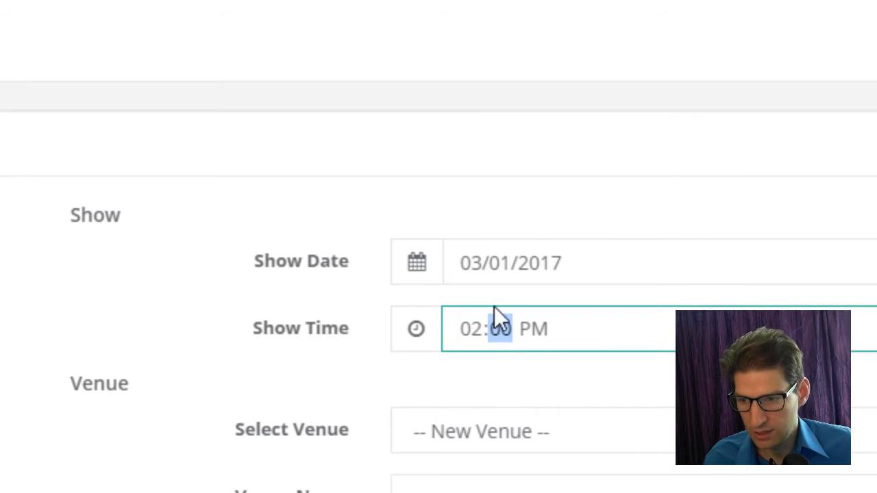
pyautogui.write('30')
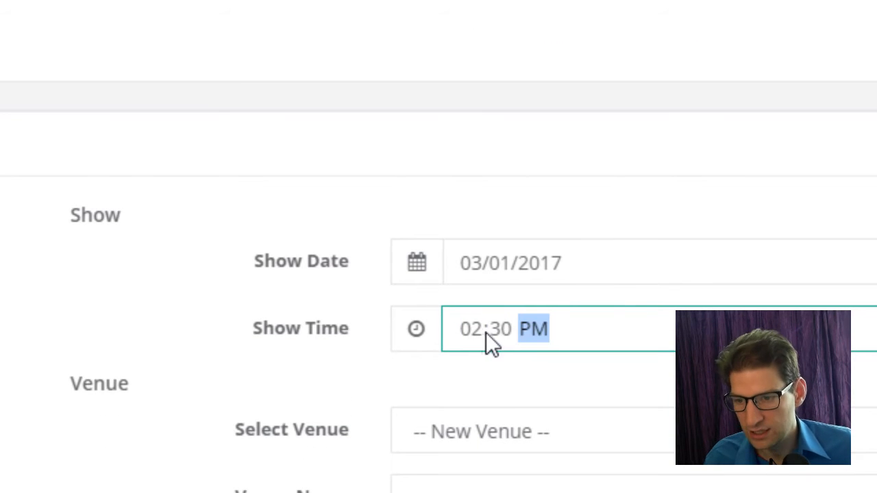
pyautogui.click(288, 376)
# Define a new venue named "Test Venue", filling in its street address and Calgary as the city
pyautogui.scroll(-4, 300, 438)
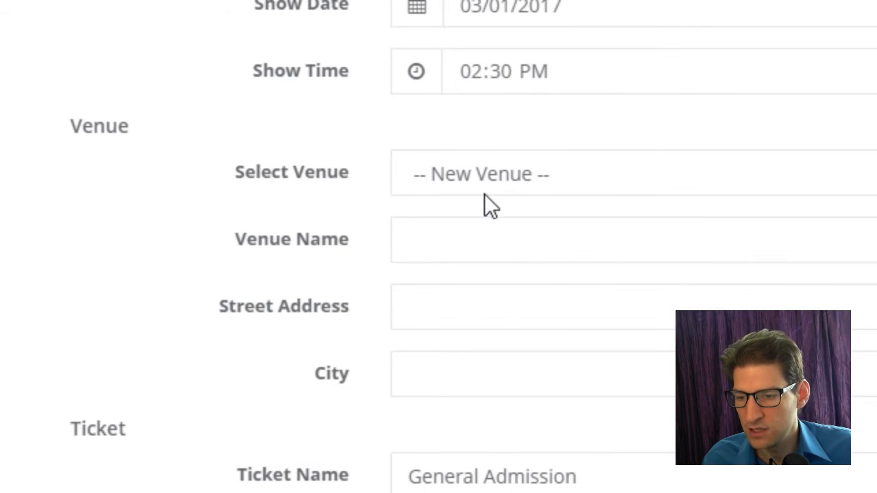
pyautogui.click(470, 173)
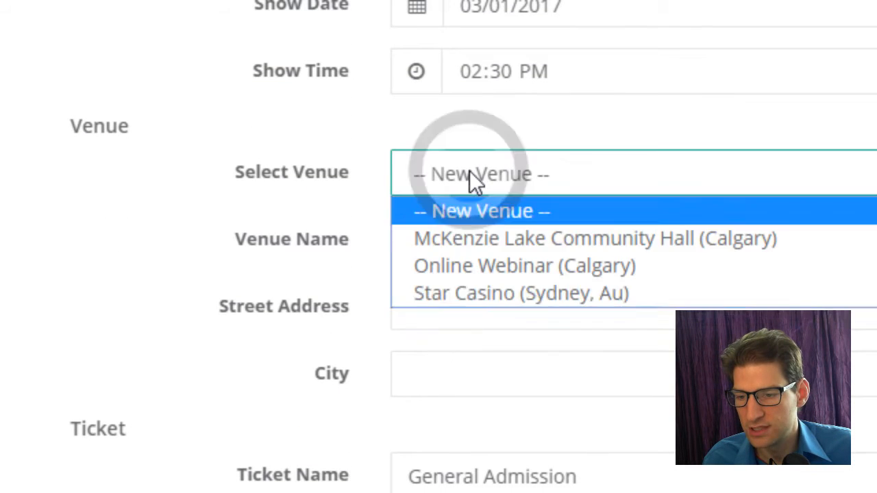
pyautogui.click(303, 216)
pyautogui.click(486, 237)
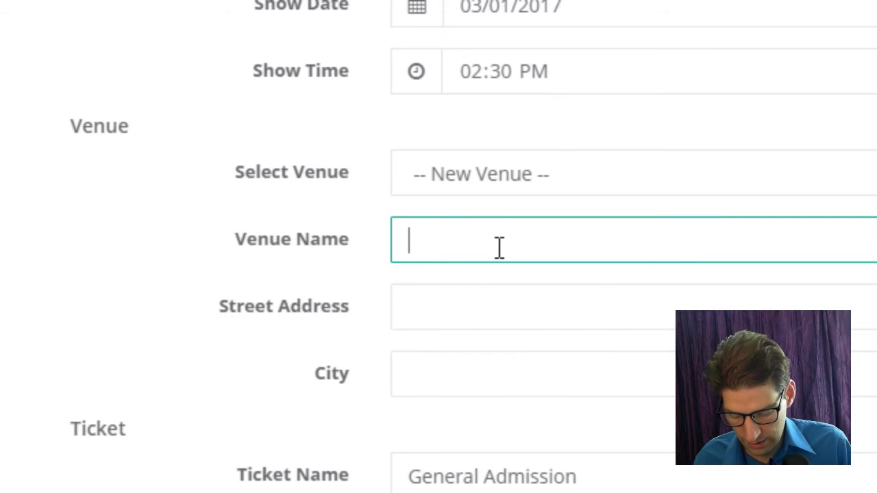
pyautogui.write('Test Venue')
pyautogui.press('Tab')
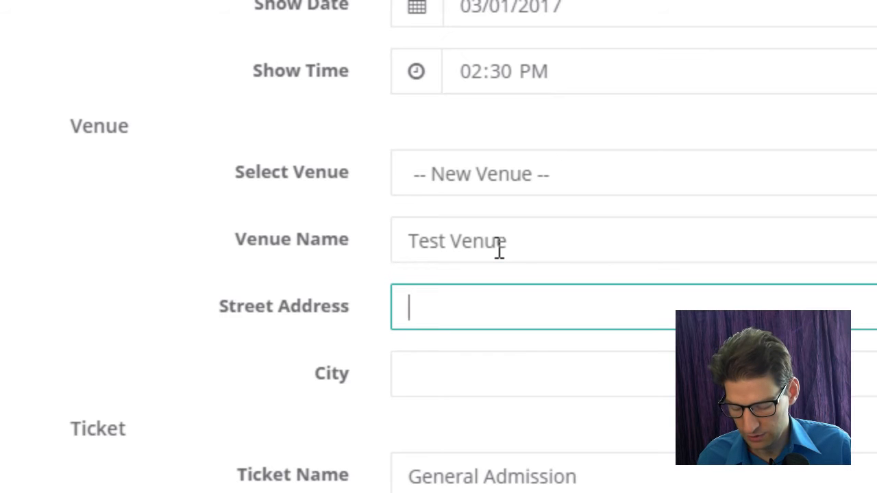
pyautogui.write('123 Main S')
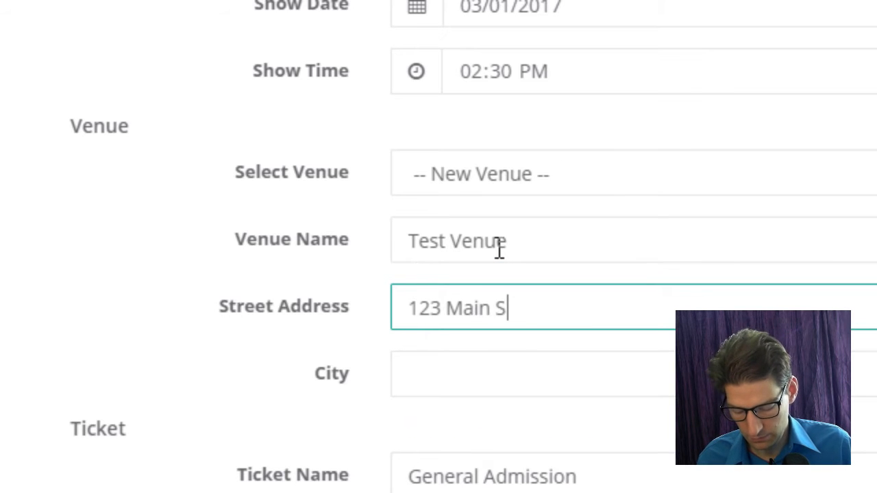
pyautogui.write('treet')
pyautogui.press('Tab')
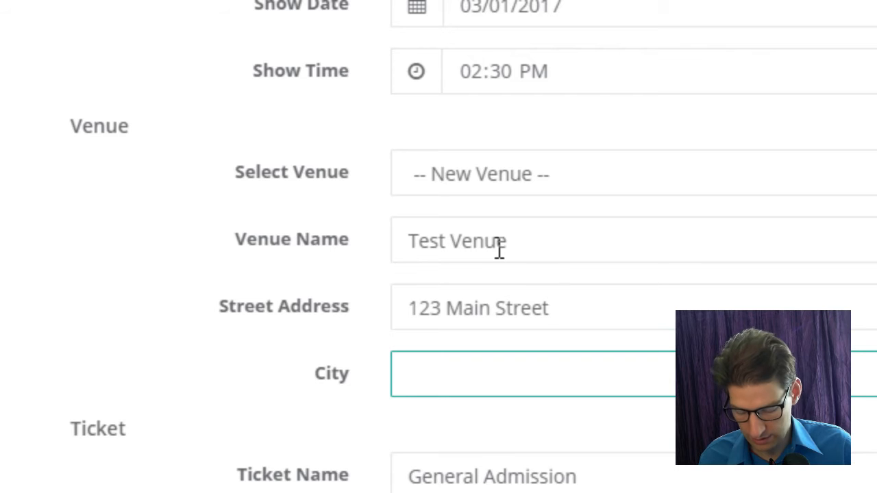
pyautogui.write('Calgary')
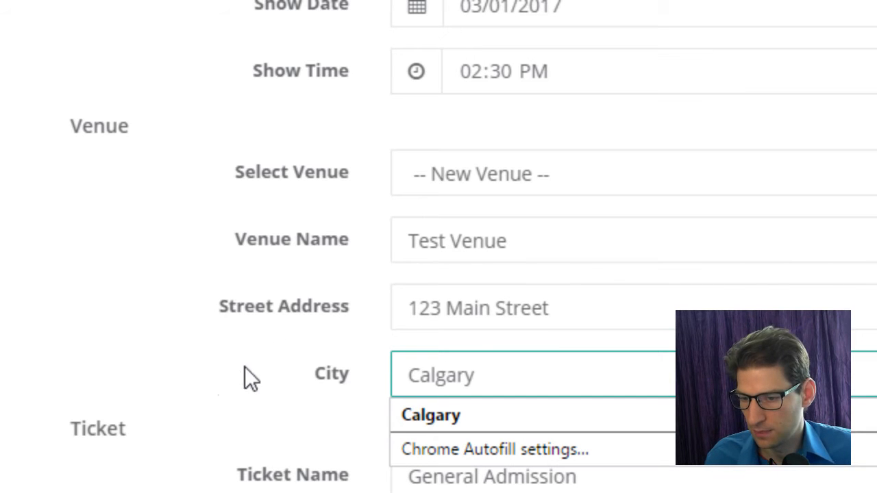
pyautogui.press('Escape')
# Replace the street name in the venue's street address with a numbered street, keeping the building number
pyautogui.click(447, 308)
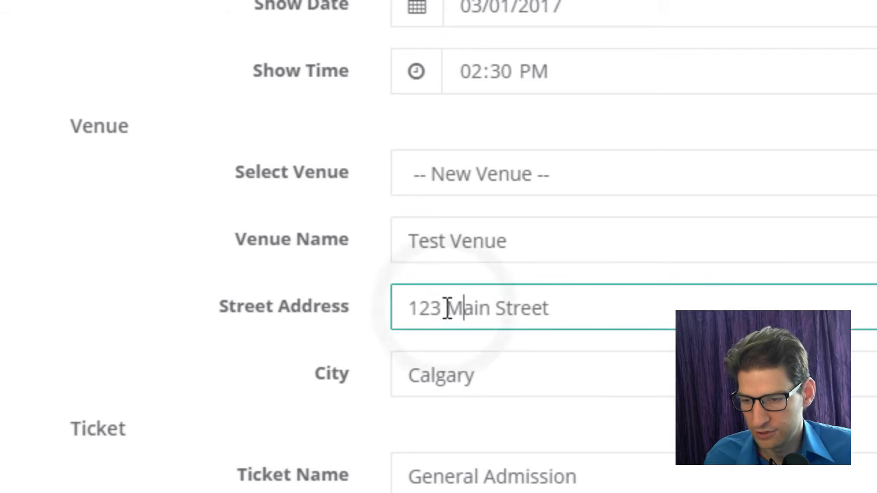
pyautogui.moveTo(449, 308); pyautogui.dragTo(493, 308)
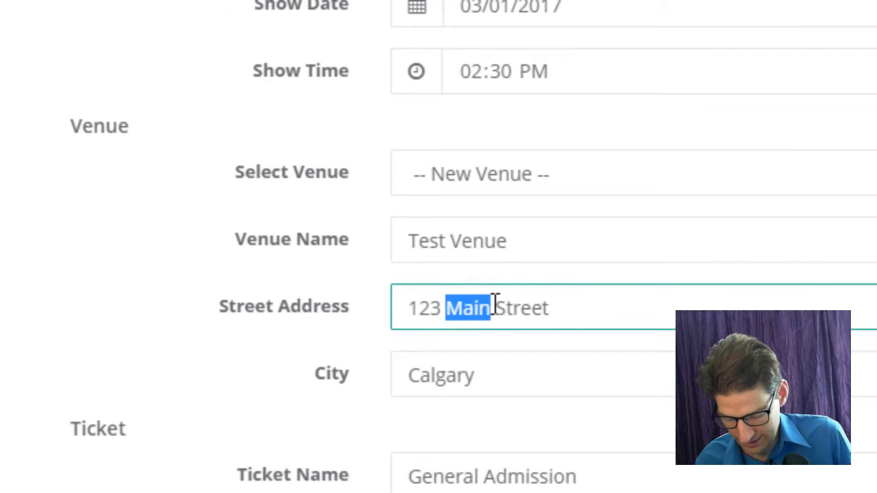
pyautogui.write('1st')
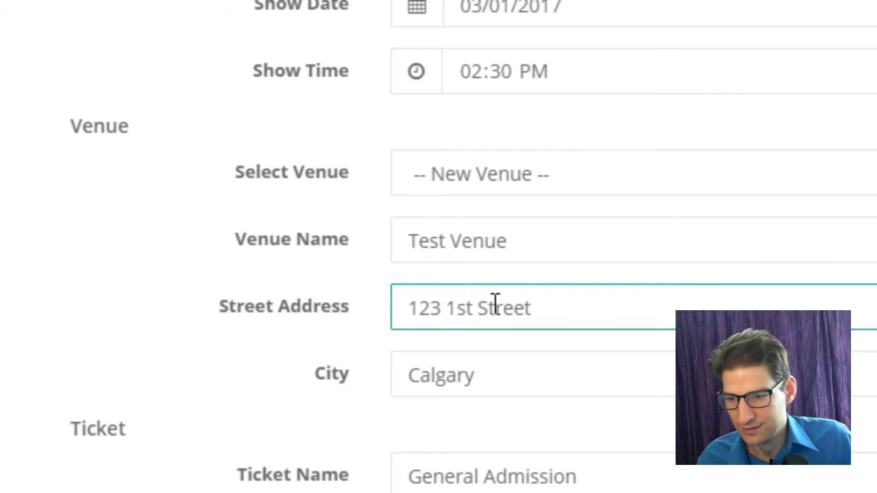
pyautogui.click(247, 354)
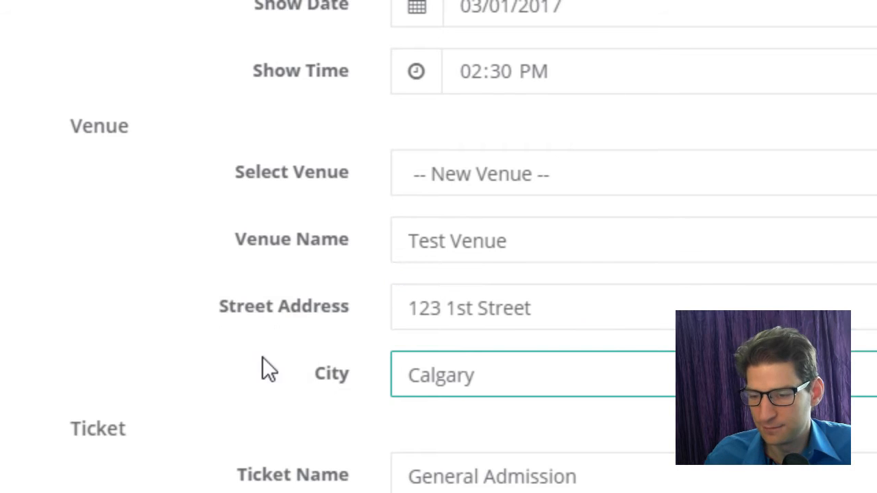
# Keep the ticket name General Admission and set its price to 15 and its capacity to 75
pyautogui.scroll(-1, 427, 417)
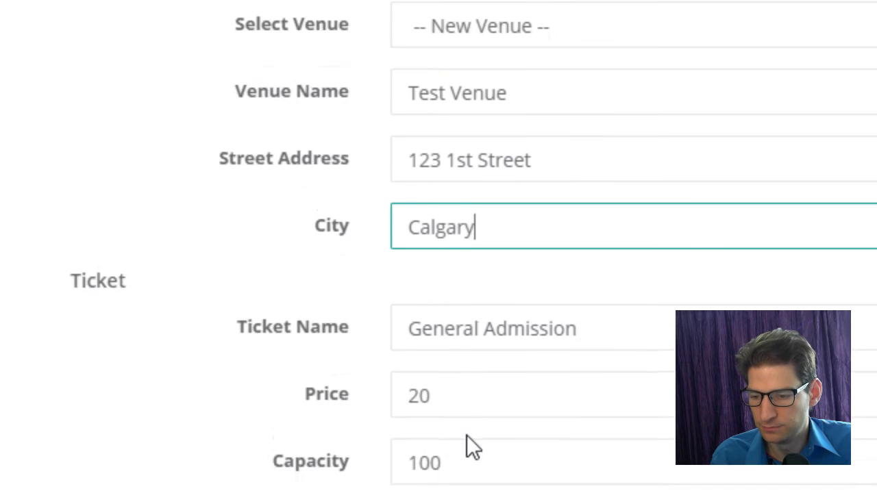
pyautogui.tripleClick(444, 151)
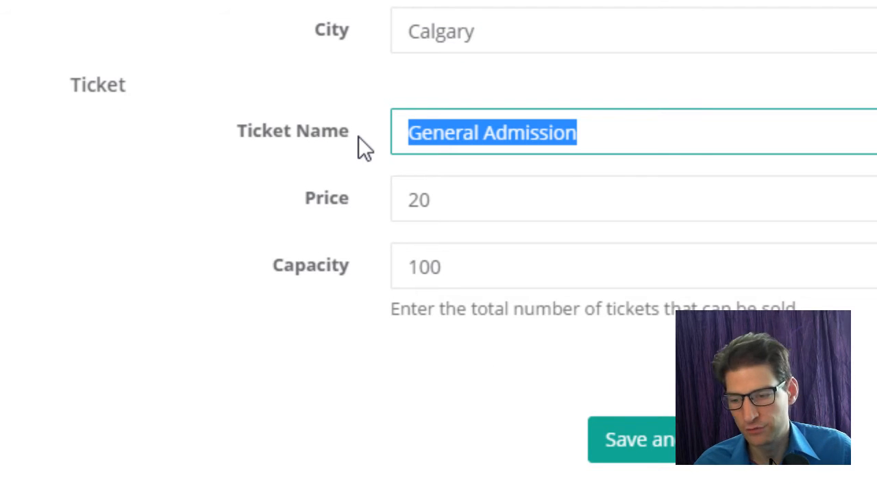
pyautogui.click(479, 132)
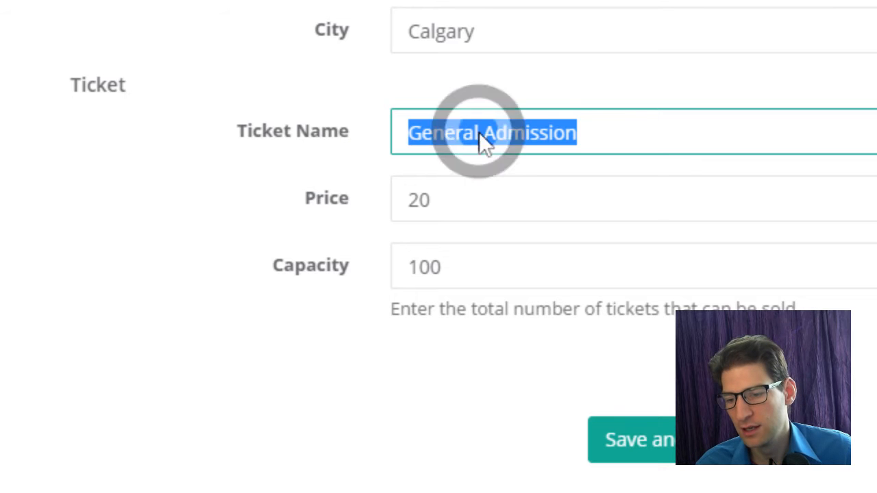
pyautogui.moveTo(410, 130); pyautogui.dragTo(615, 130)
pyautogui.click(618, 130)
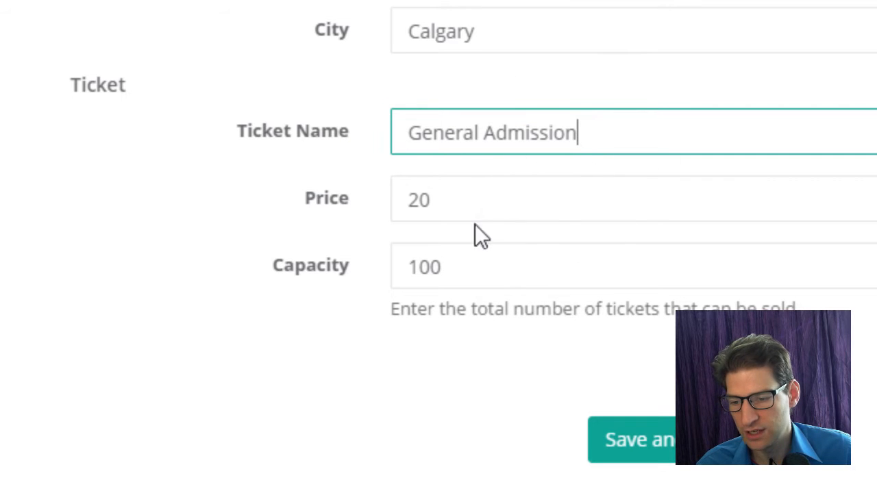
pyautogui.click(326, 196)
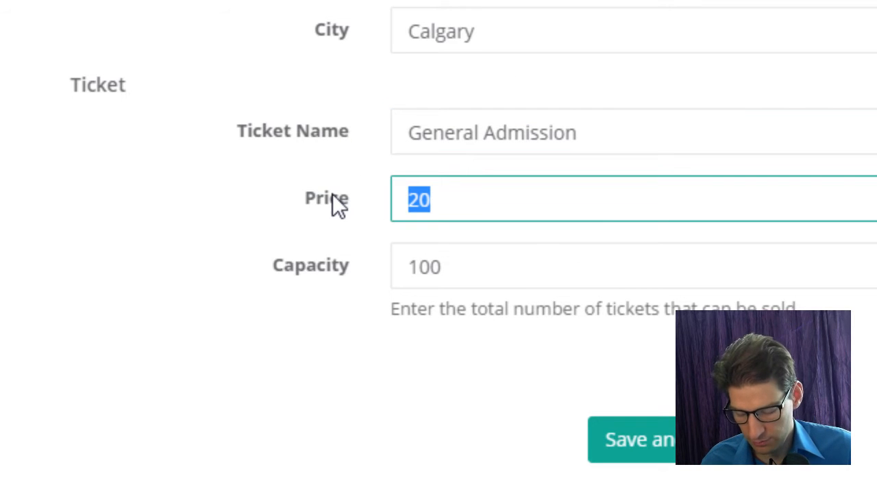
pyautogui.write('15')
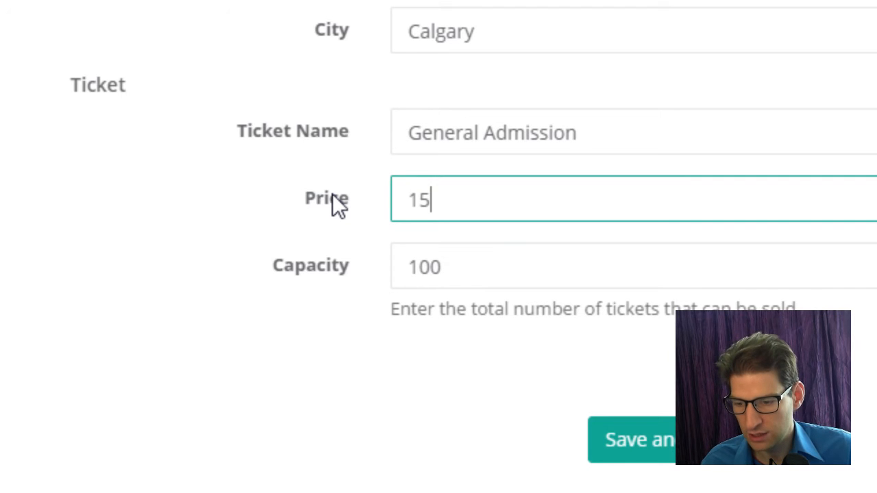
pyautogui.click(456, 267)
pyautogui.click(363, 268)
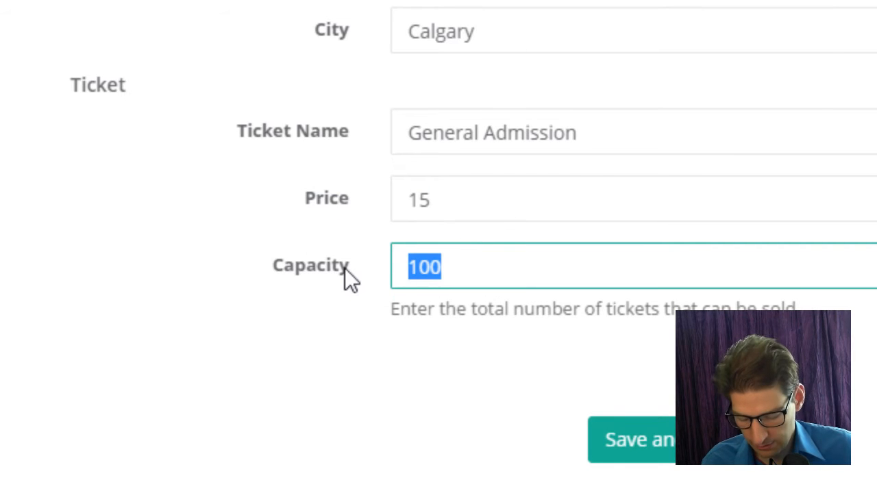
pyautogui.write('75')
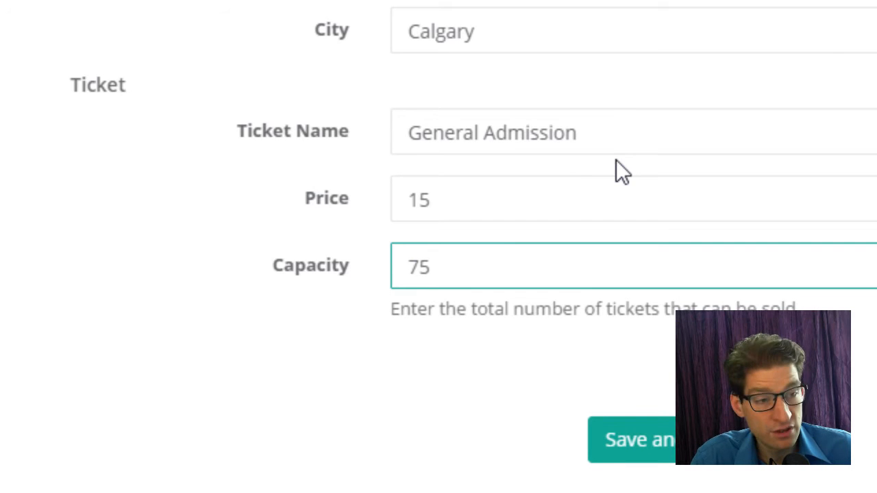
pyautogui.scroll(7, 548, 26)
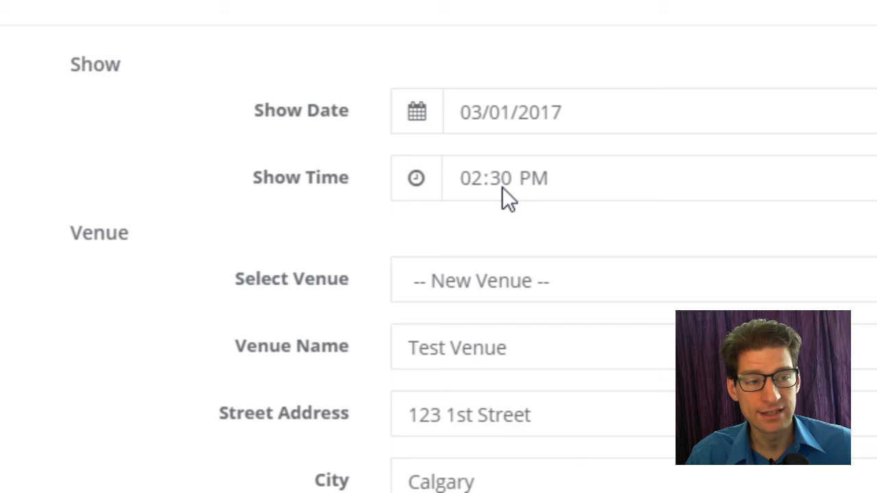
# Set the ticket capacity to 75 and save the new event
pyautogui.scroll(-2, 495, 333)
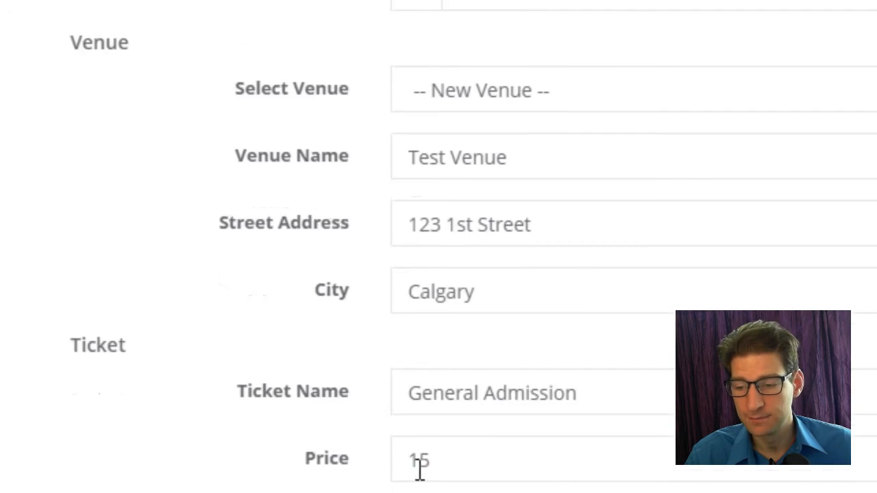
pyautogui.press('Tab')
pyautogui.write('75')
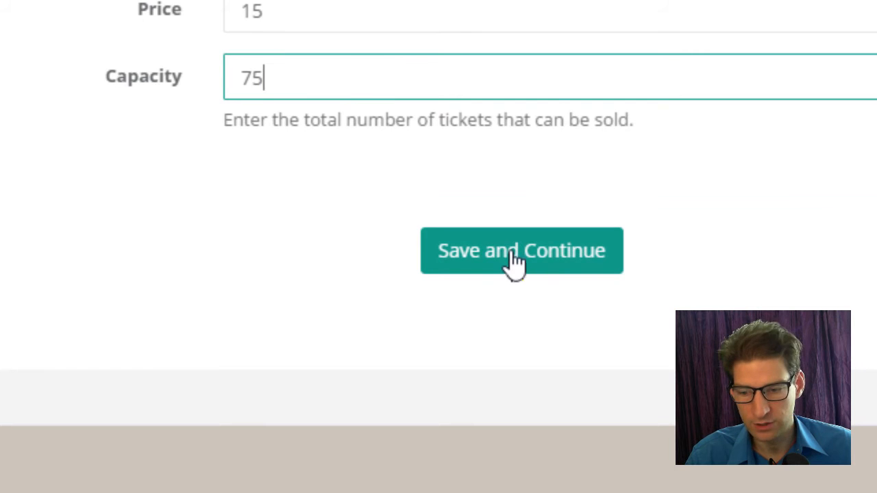
pyautogui.click(543, 250)
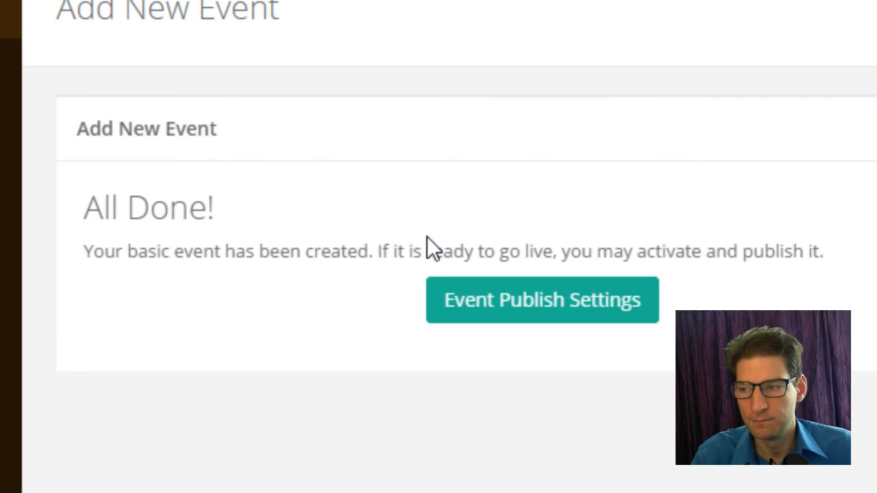
# In the event's publish settings, mark only the show and the General Admission ticket for publishing, leaving the event itself unmarked, and save
pyautogui.click(556, 296)
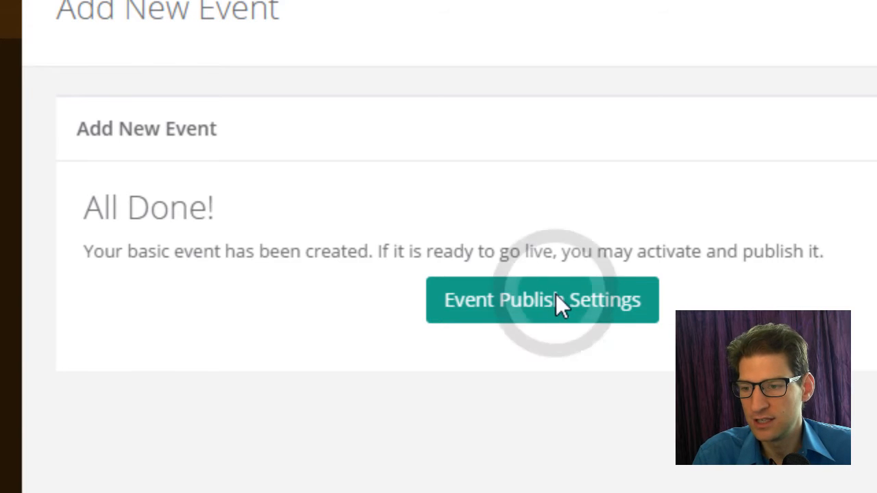
pyautogui.click(520, 305)
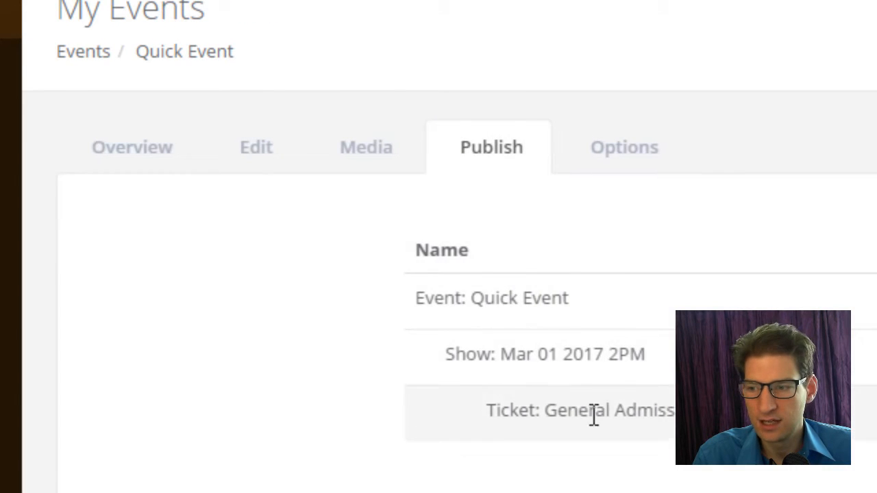
pyautogui.scroll(-1, 678, 418)
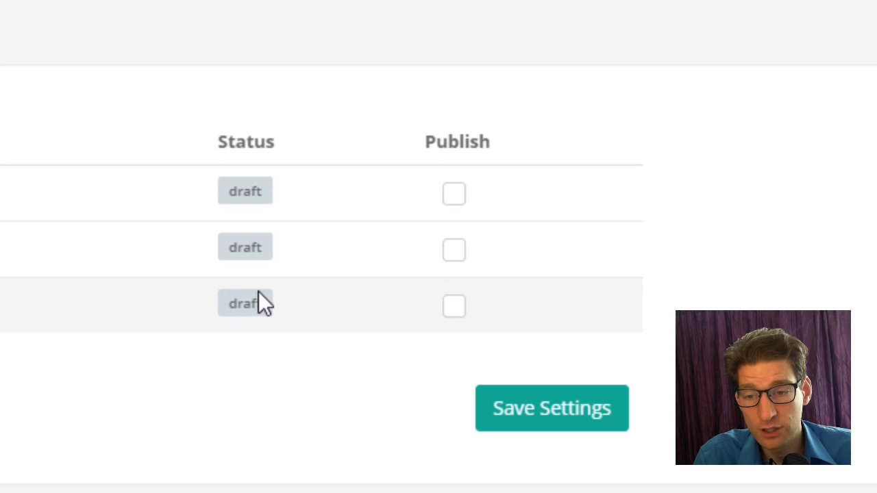
pyautogui.click(454, 306)
pyautogui.click(454, 250)
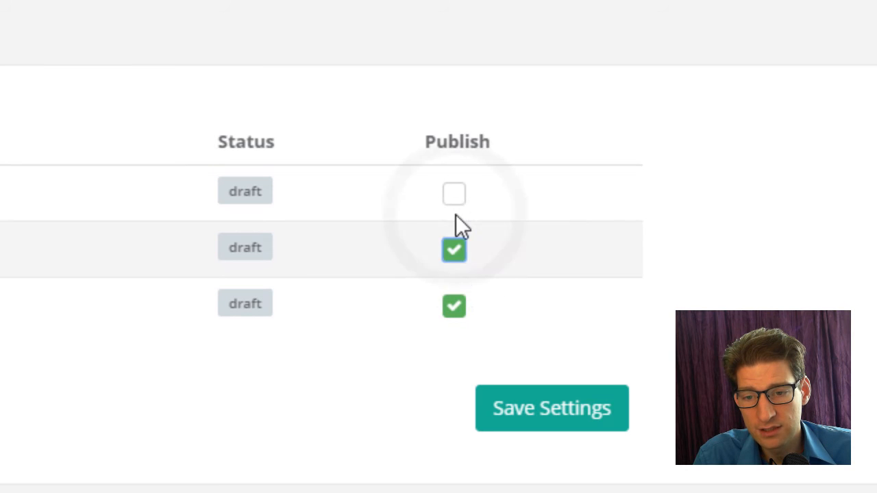
pyautogui.click(454, 193)
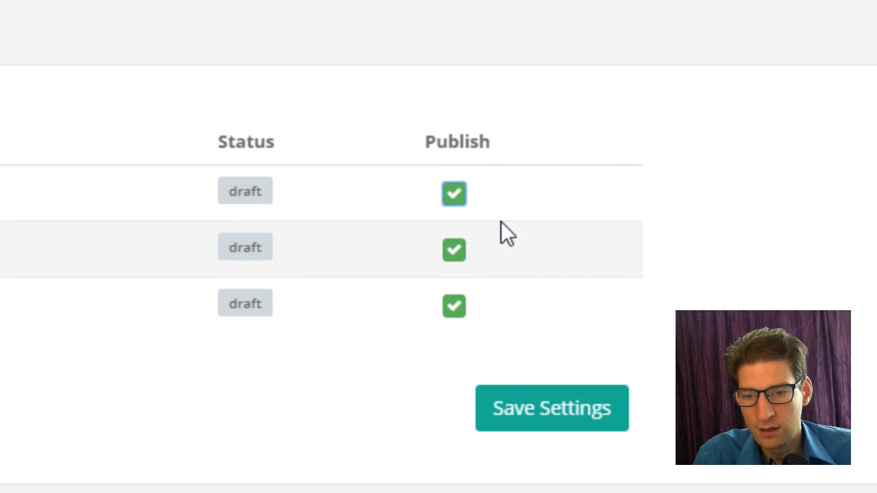
pyautogui.click(453, 195)
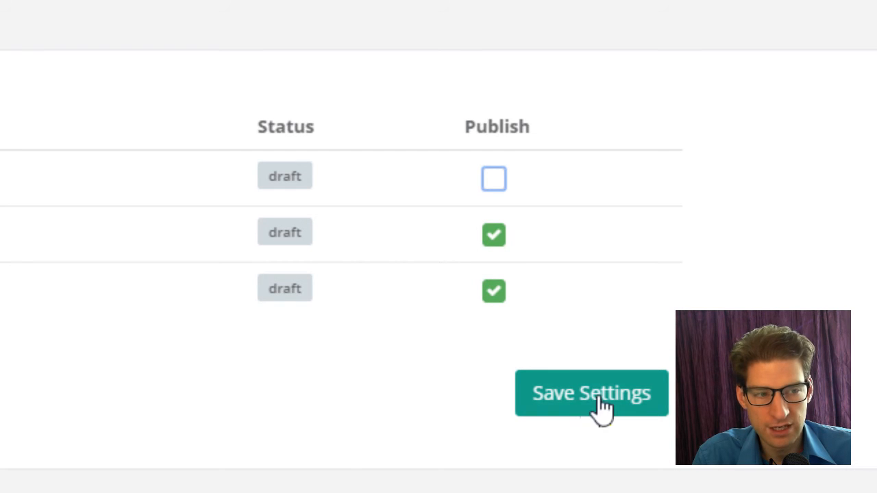
pyautogui.click(598, 404)
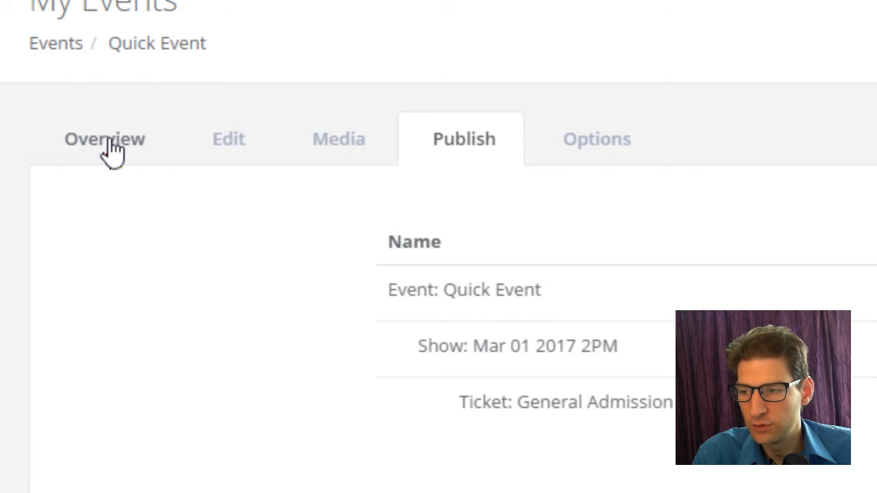
# Open the event's preview page from its overview and examine the preview mode notice
pyautogui.click(110, 139)
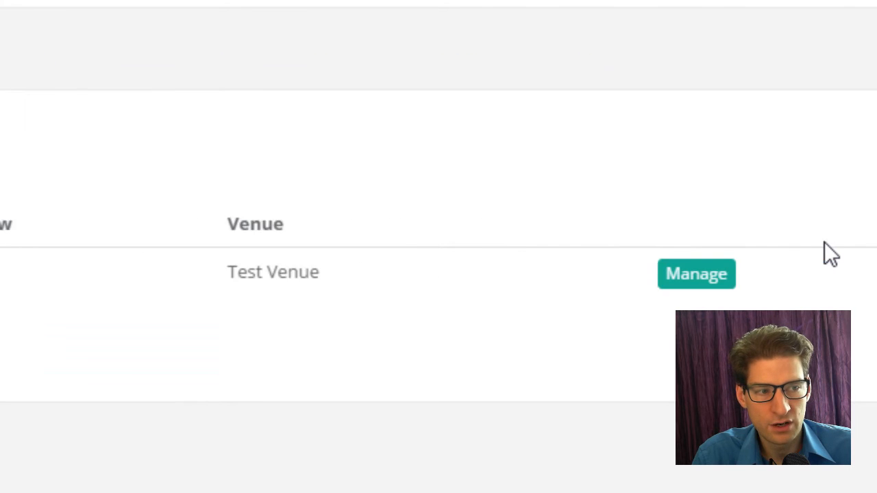
pyautogui.click(788, 145)
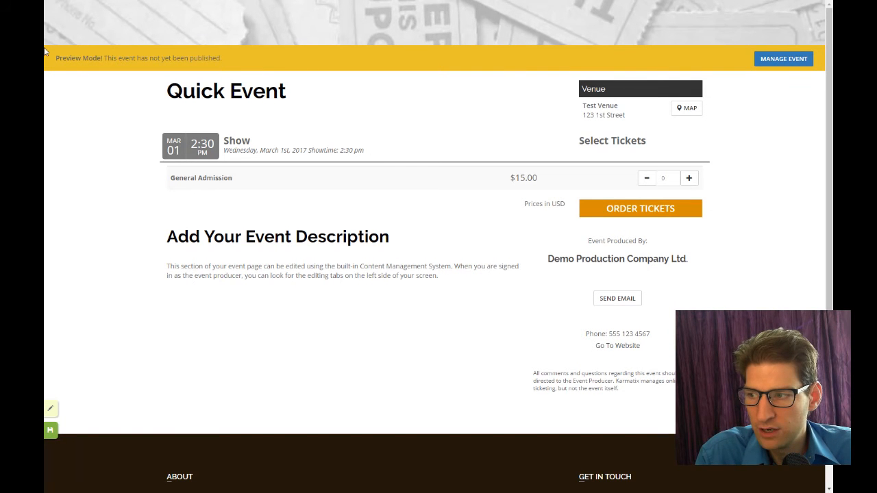
pyautogui.moveTo(57, 63); pyautogui.dragTo(355, 64)
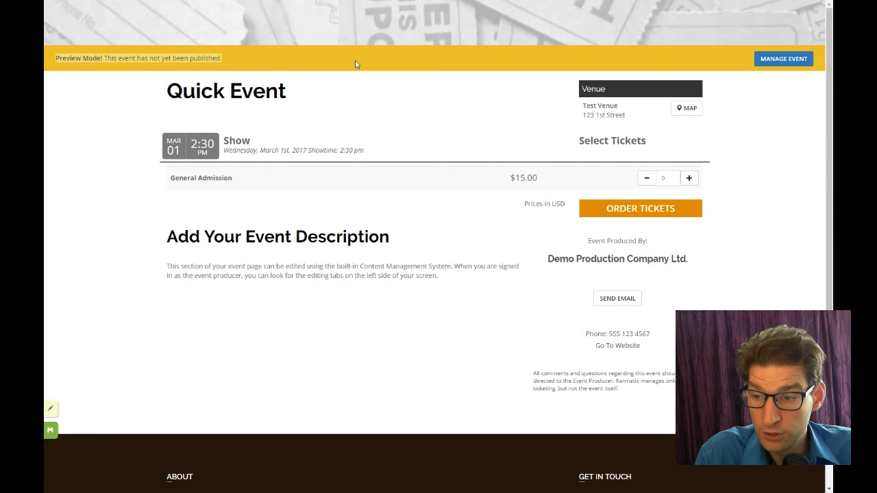
pyautogui.click(407, 101)
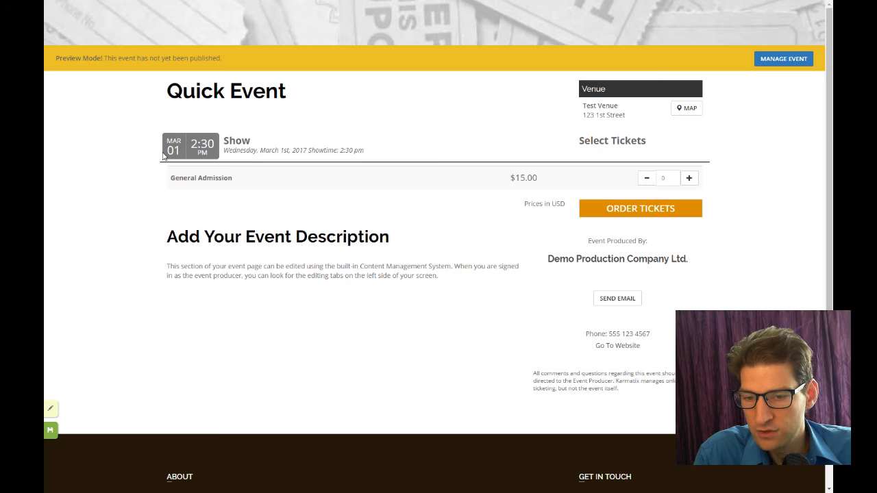
# Try ordering two General Admission tickets as far as the order confirmation, and return to the ticket selection
pyautogui.click(689, 178)
pyautogui.click(688, 177)
pyautogui.click(649, 214)
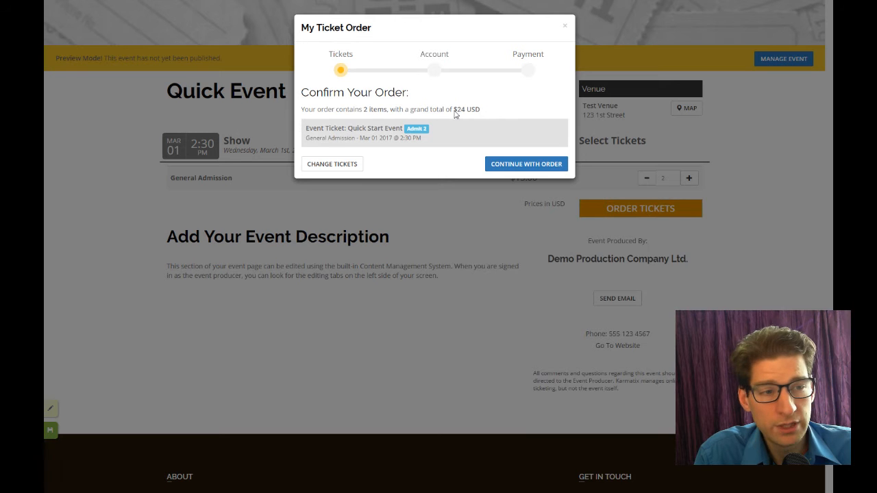
pyautogui.click(347, 167)
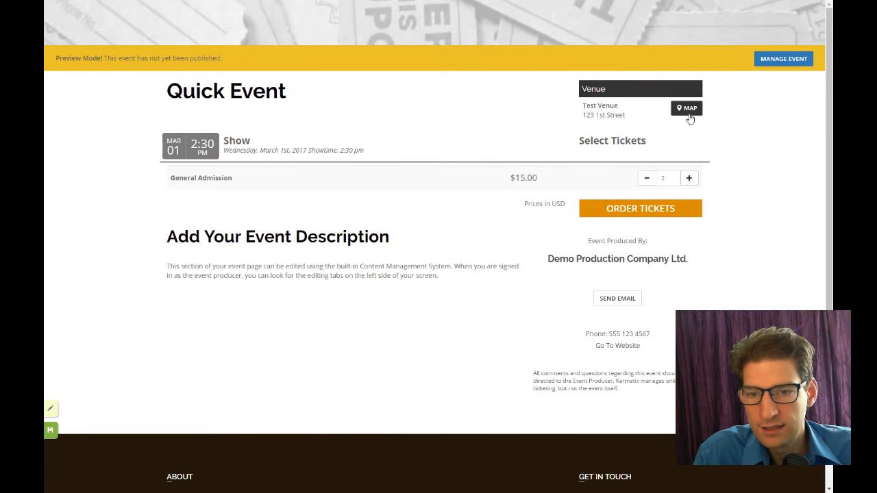
# View the venue map and the form for e-mailing the event producer, closing each without sending anything
pyautogui.click(689, 117)
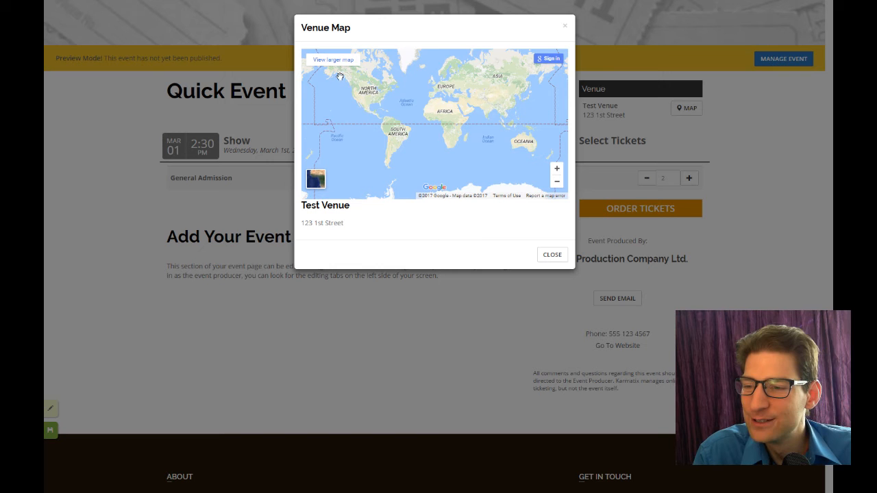
pyautogui.click(566, 28)
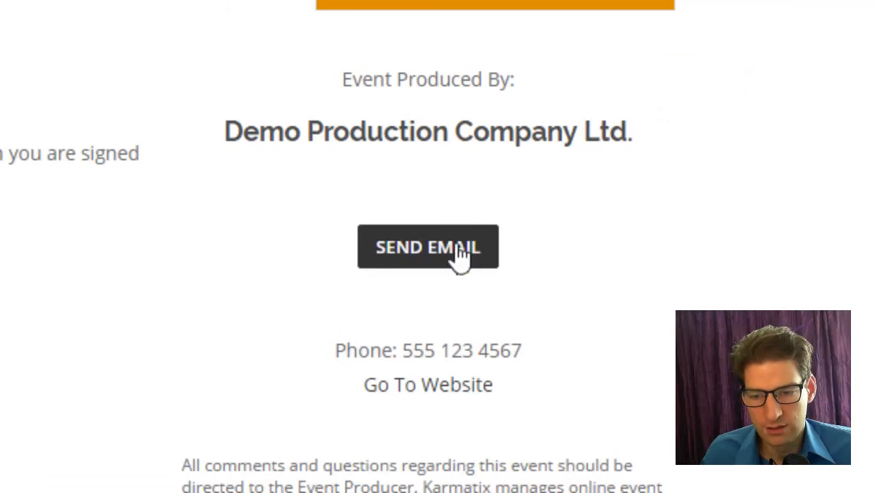
pyautogui.click(423, 264)
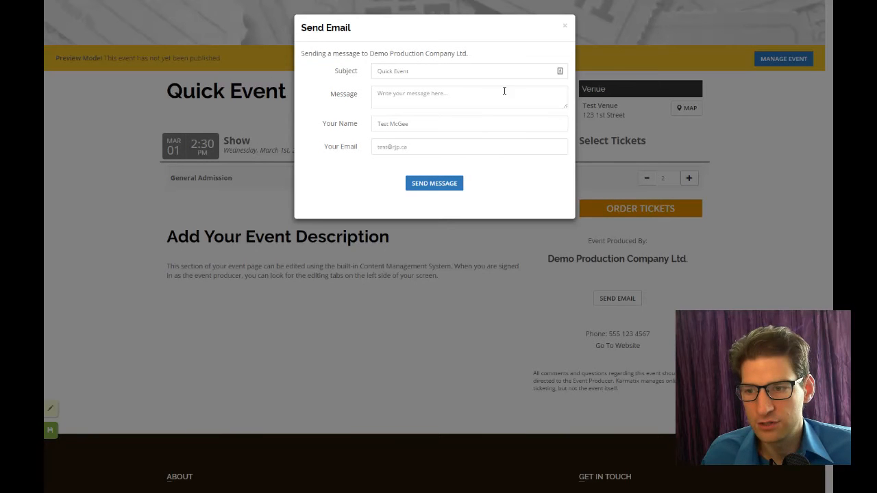
pyautogui.click(564, 25)
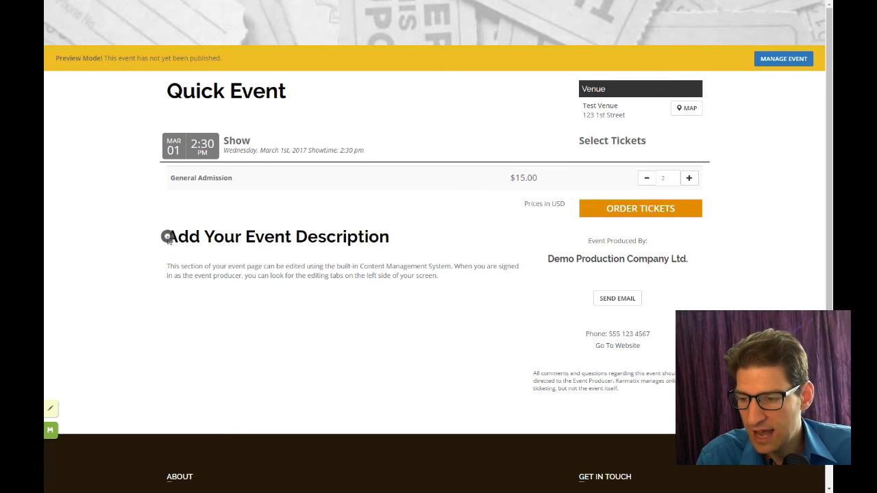
# Turn on page editing and replace the description heading with "My Quick Event Will Be Great!"
pyautogui.moveTo(166, 237); pyautogui.dragTo(393, 237)
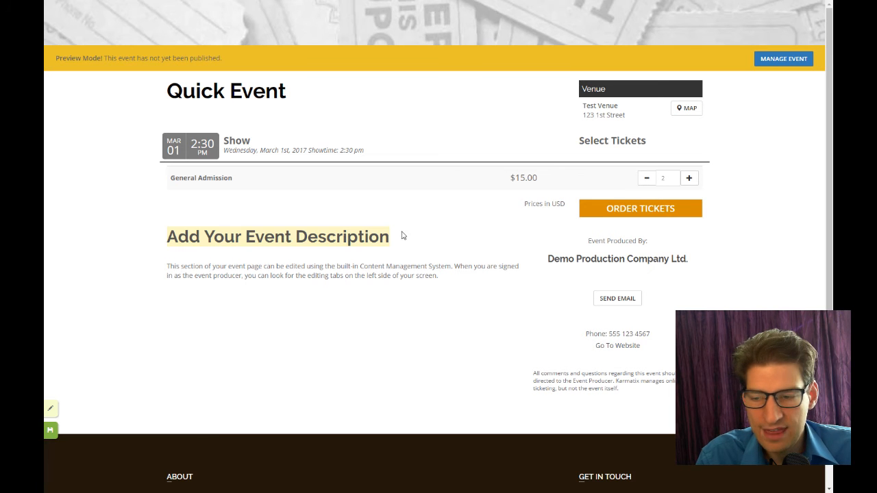
pyautogui.click(387, 222)
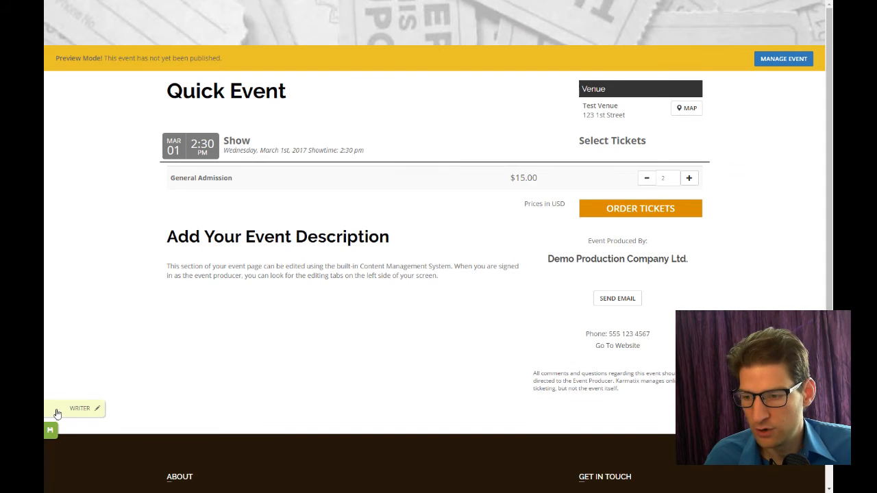
pyautogui.click(58, 414)
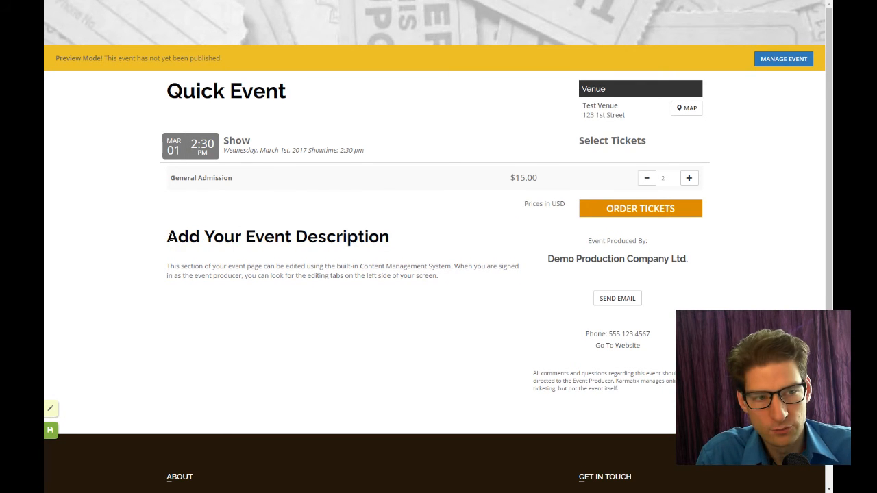
pyautogui.click(169, 239)
pyautogui.moveTo(169, 240); pyautogui.dragTo(391, 237)
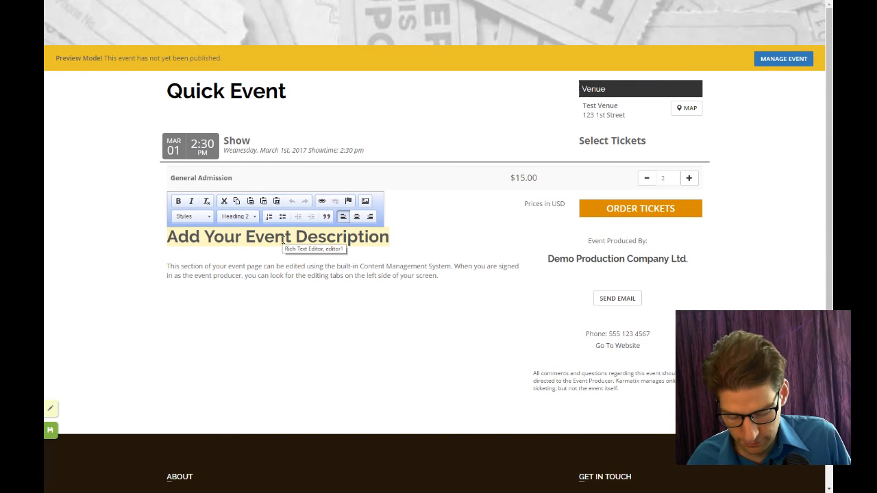
pyautogui.write('My ')
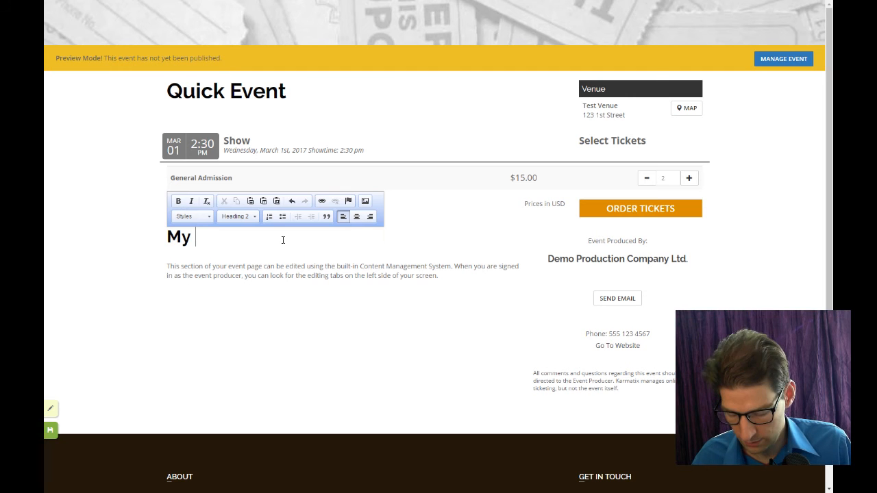
pyautogui.write('Quick Event')
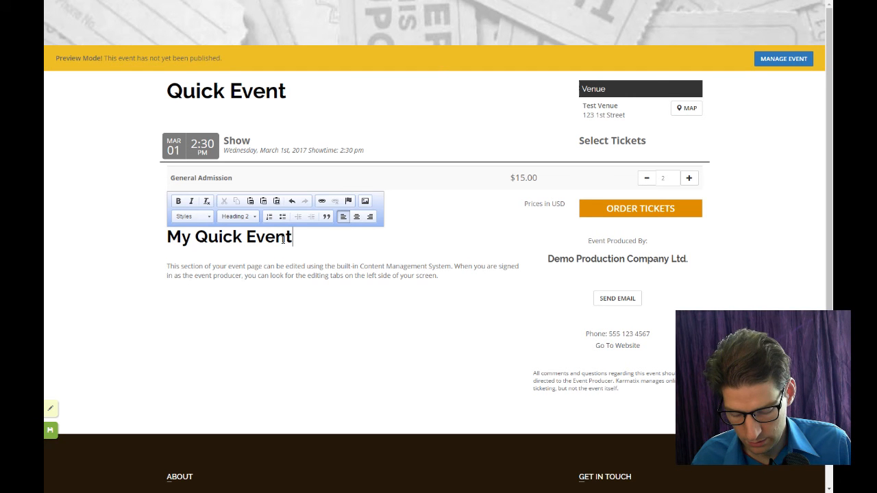
pyautogui.write(' Will Be Great!')
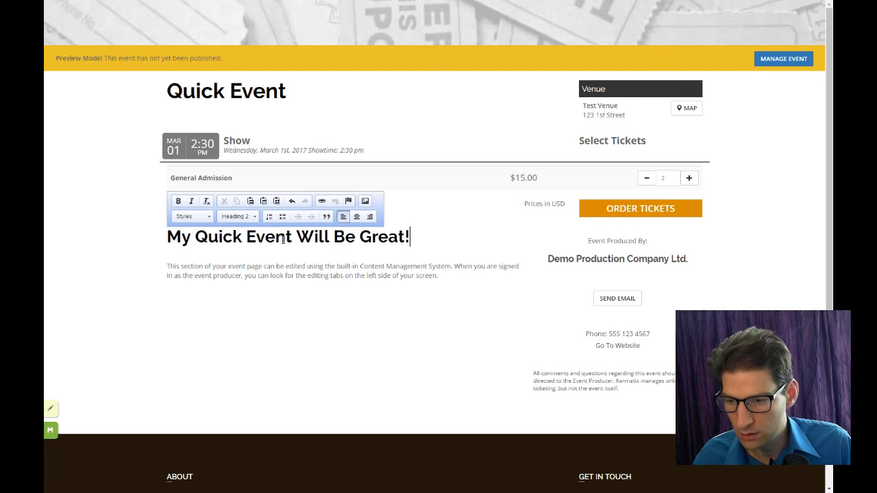
# Insert an empty line between the description heading and its paragraph
pyautogui.click(171, 267)
pyautogui.moveTo(169, 266); pyautogui.dragTo(505, 280)
pyautogui.click(384, 264)
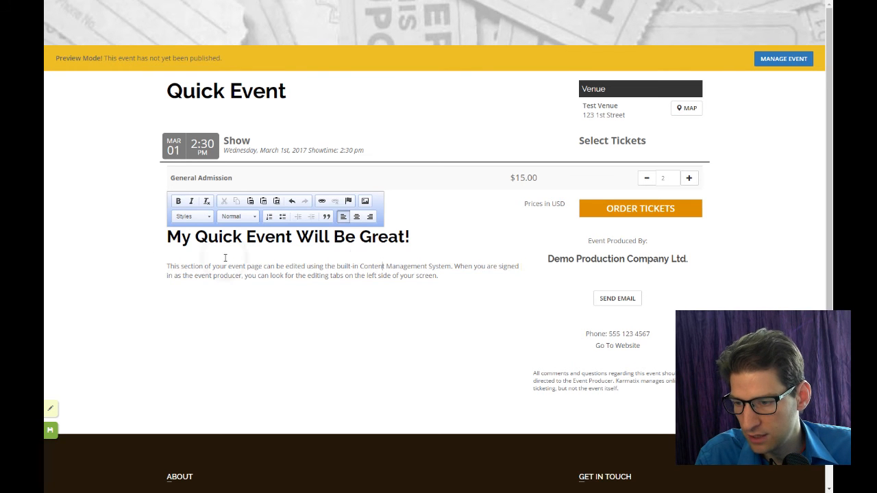
pyautogui.click(167, 269)
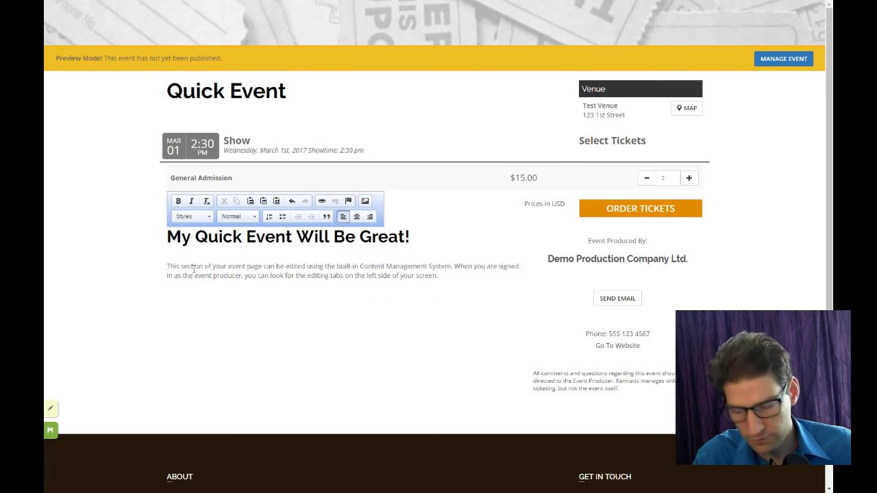
pyautogui.press('Return')
# Look at the upload options for inserting an image into the description, and dismiss them without adding one
pyautogui.click(365, 201)
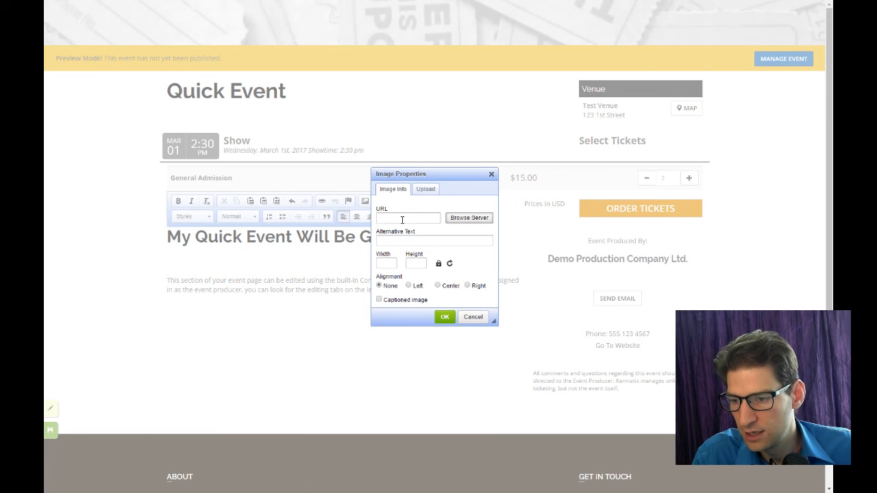
pyautogui.click(426, 189)
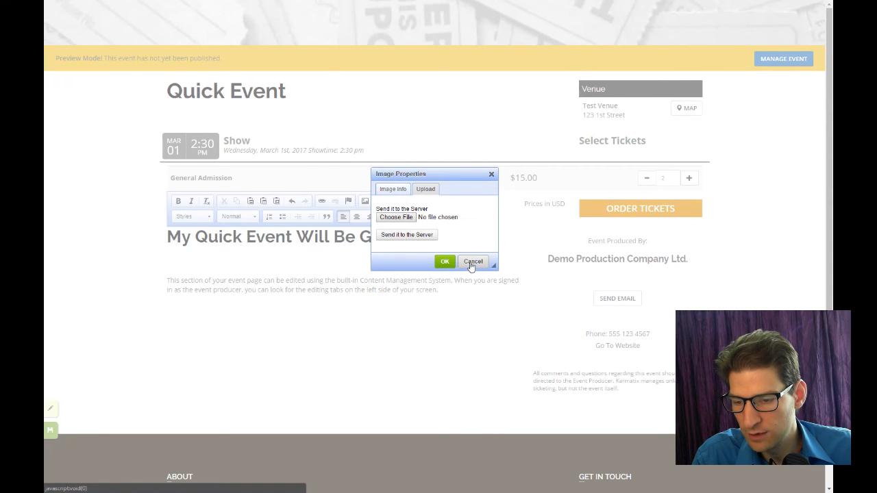
pyautogui.click(473, 262)
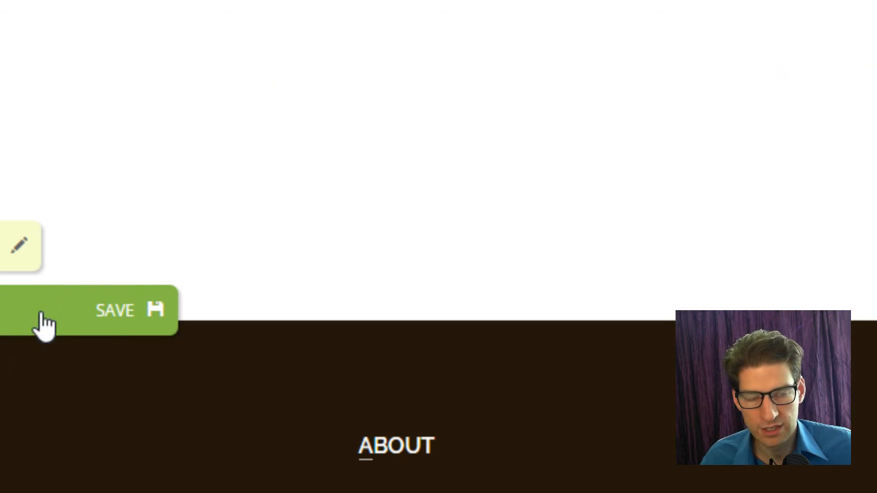
# Save the edited event page and check the new description heading
pyautogui.click(64, 322)
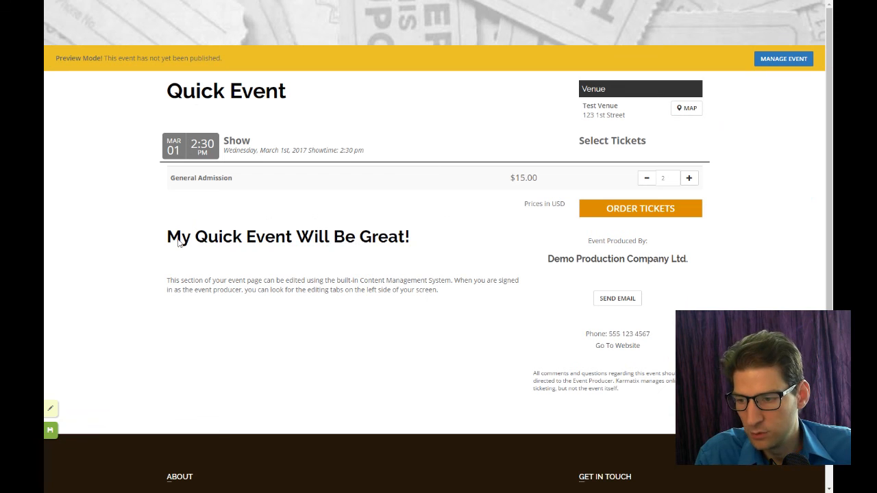
pyautogui.moveTo(169, 238); pyautogui.dragTo(414, 235)
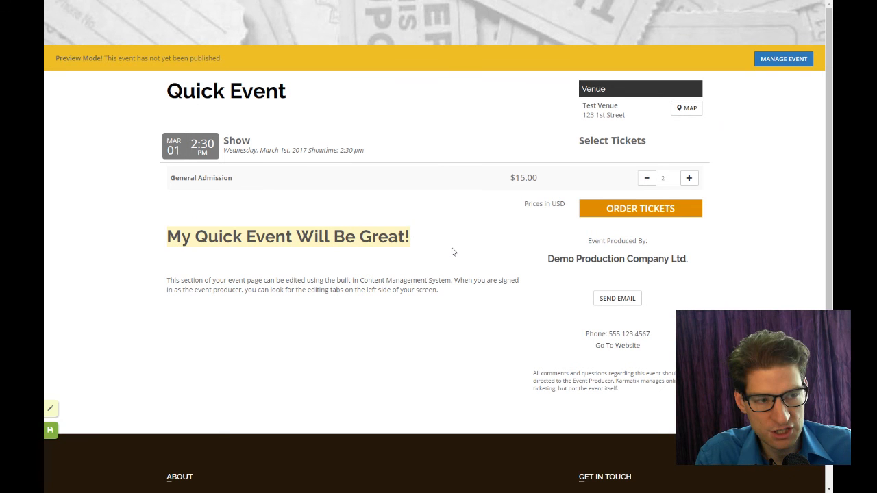
pyautogui.click(408, 275)
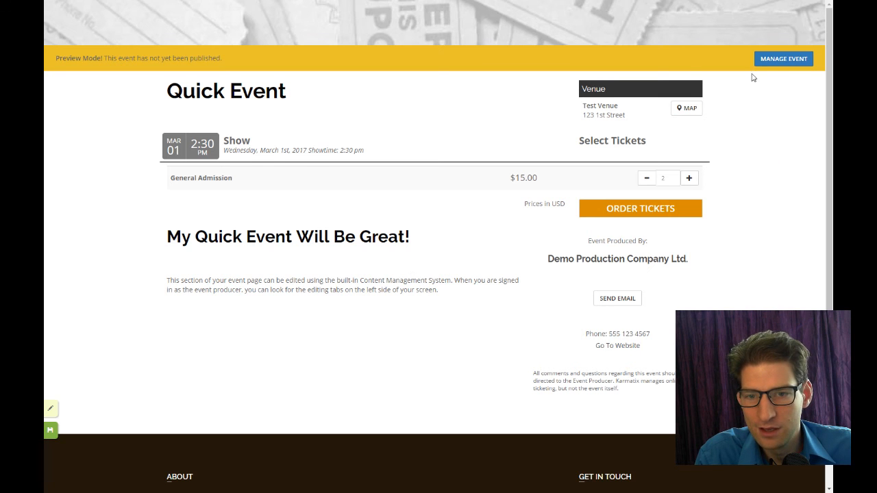
# Open event management for Quick Event, enable publishing for the event itself, and save the publish settings
pyautogui.click(778, 61)
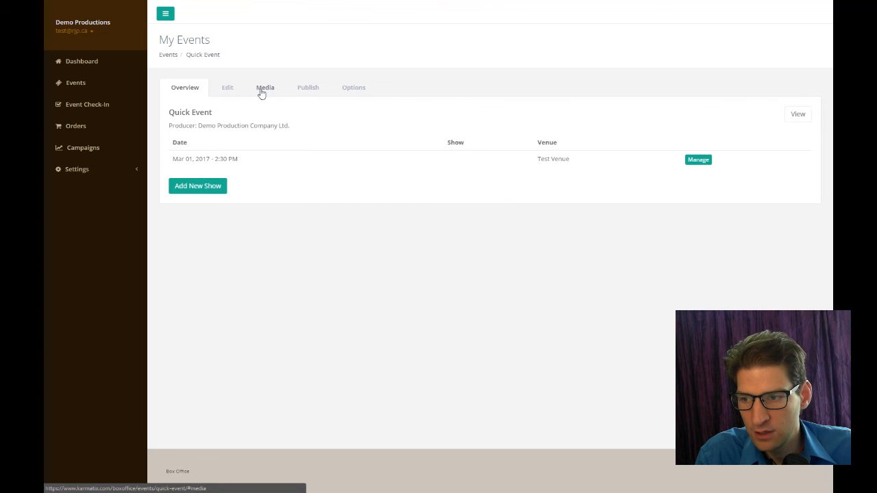
pyautogui.click(310, 89)
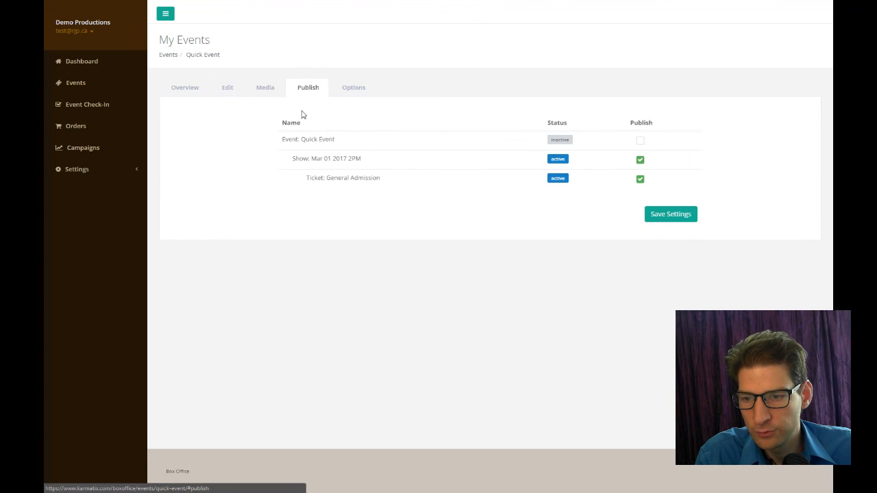
pyautogui.click(639, 140)
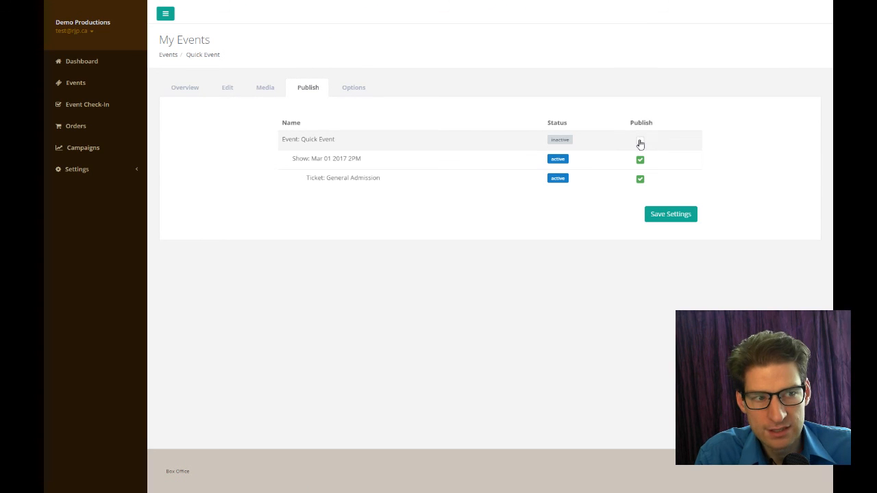
pyautogui.click(640, 140)
pyautogui.click(672, 213)
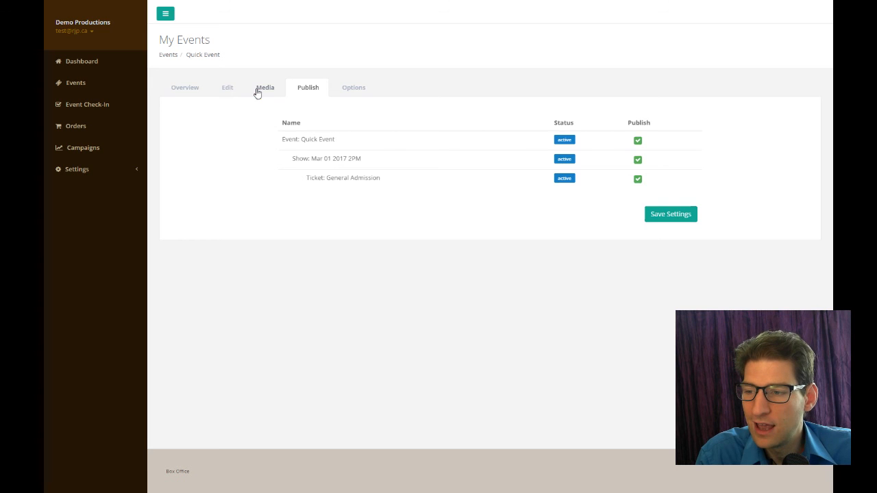
# Review the event's overview and its editable title, short name and summary fields without changing them
pyautogui.click(189, 90)
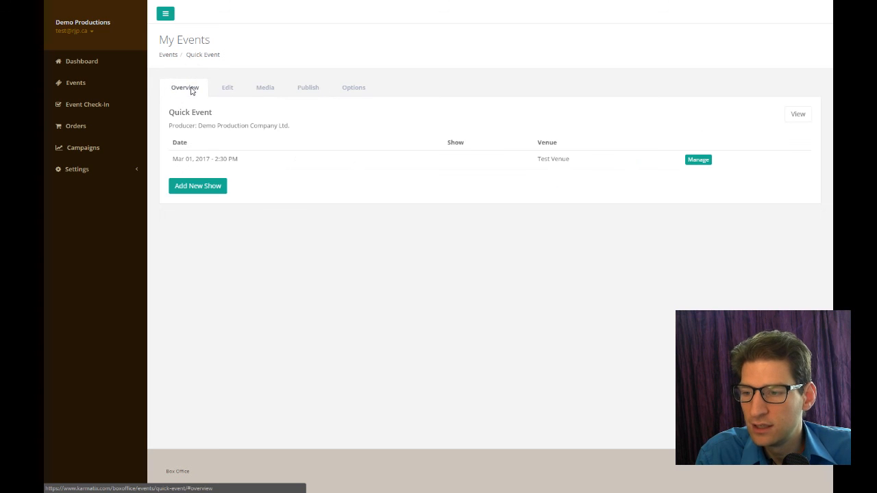
pyautogui.click(227, 88)
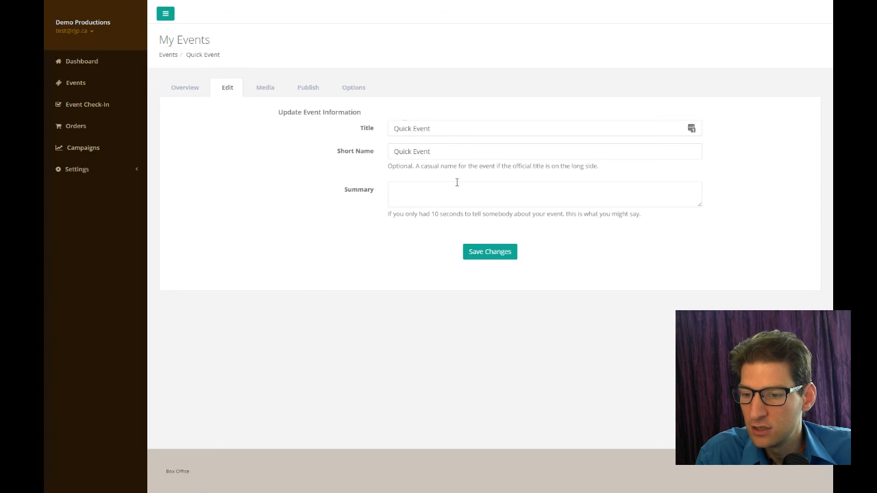
pyautogui.click(185, 87)
# Review the Test Venue show's editable info and venue selection, and open its General Admission ticket for management
pyautogui.click(702, 159)
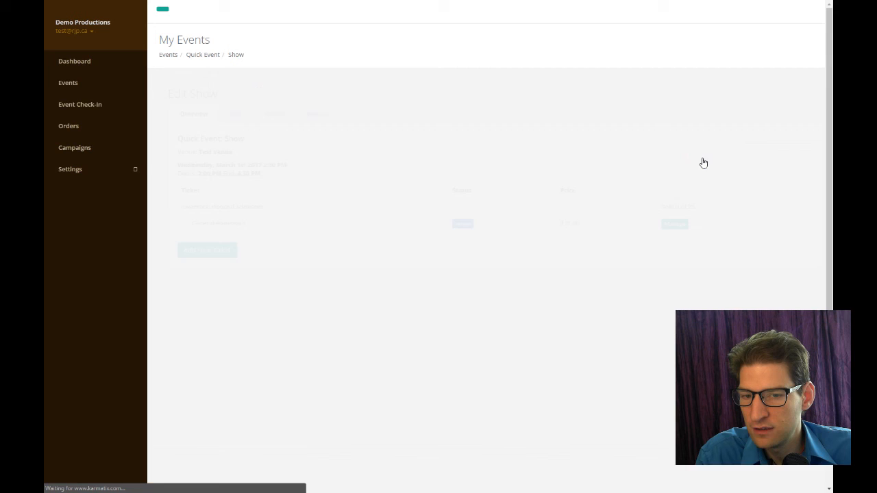
pyautogui.click(228, 114)
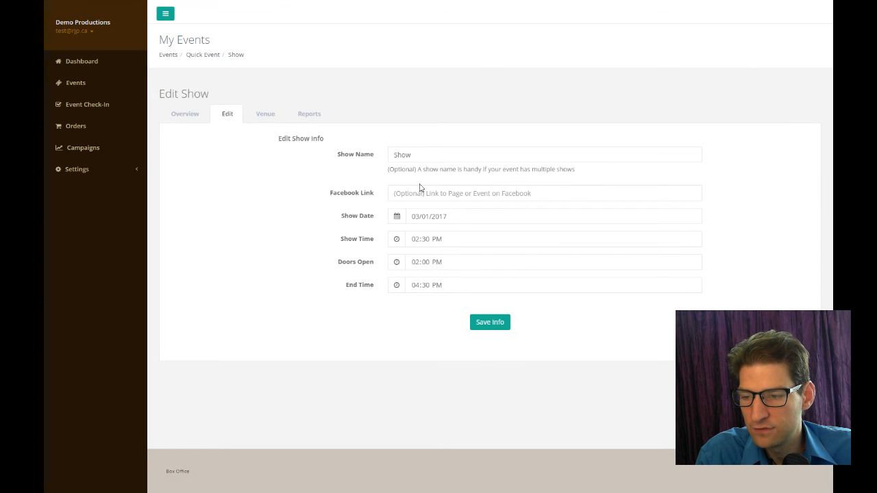
pyautogui.click(264, 118)
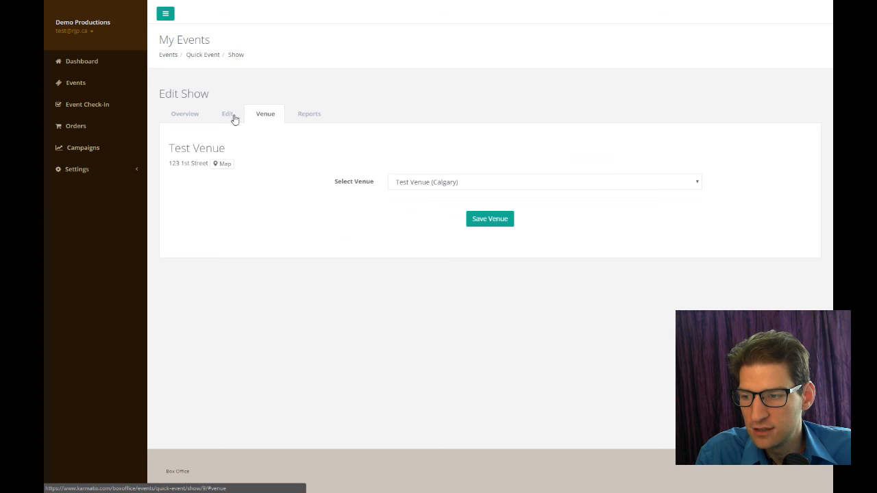
pyautogui.click(178, 118)
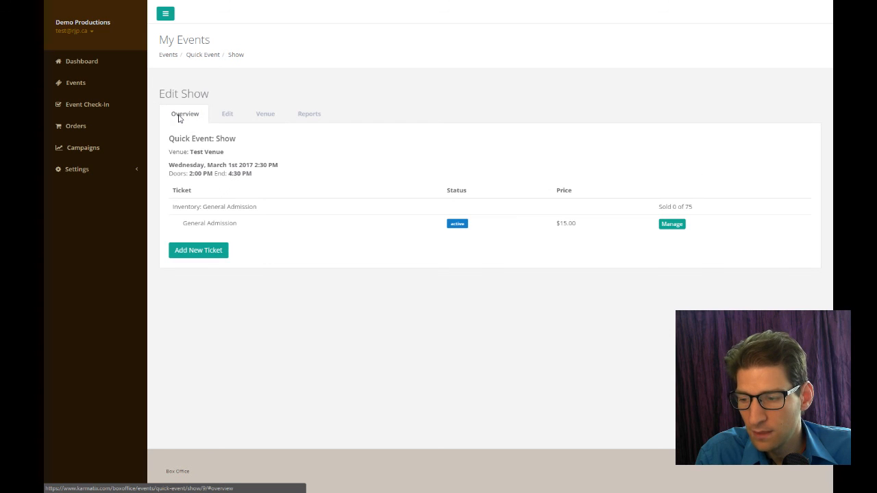
pyautogui.click(672, 225)
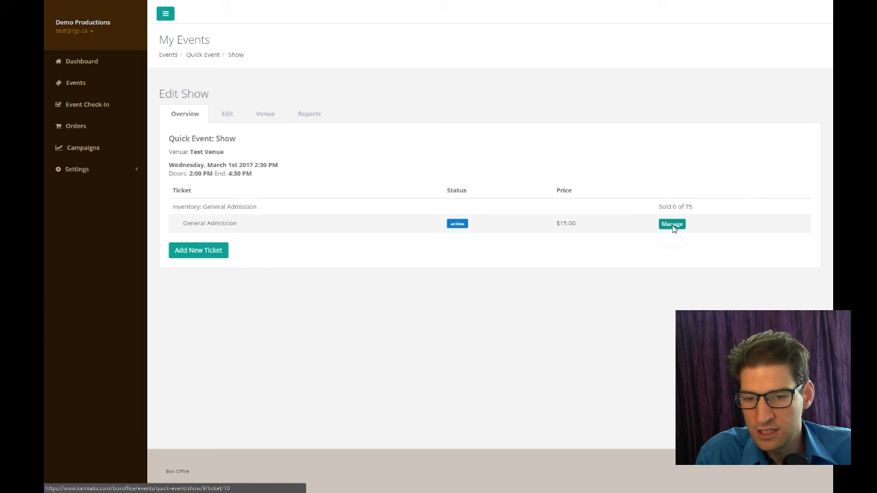